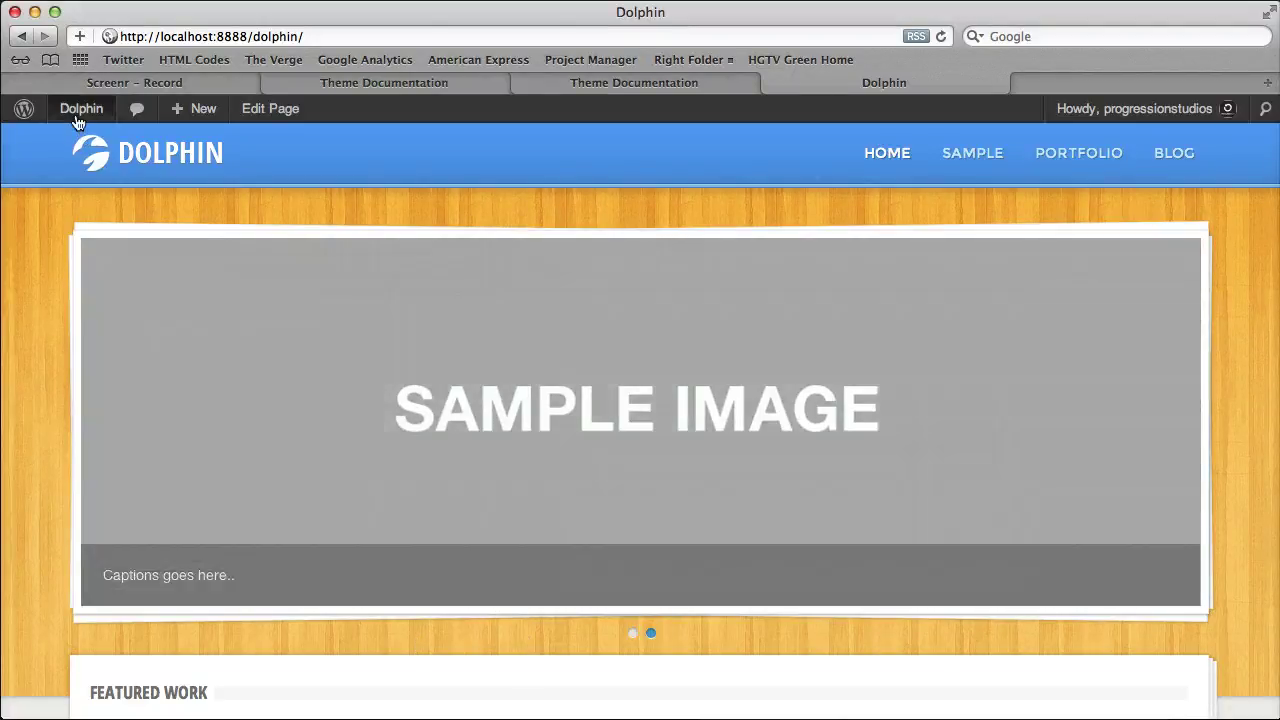
Create a new page in the site admin and title it "Short Codes Example"
left_click(81, 108)
mouse_move(116, 331)
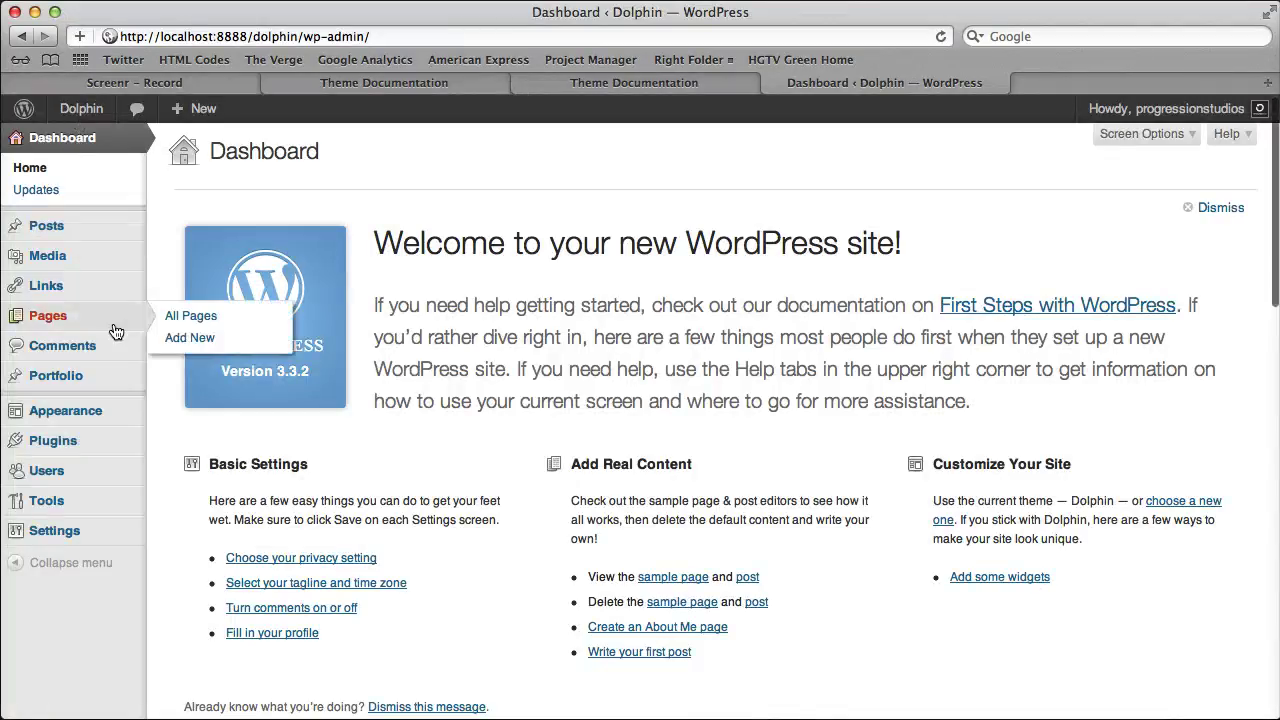
left_click(200, 333)
left_click(243, 194)
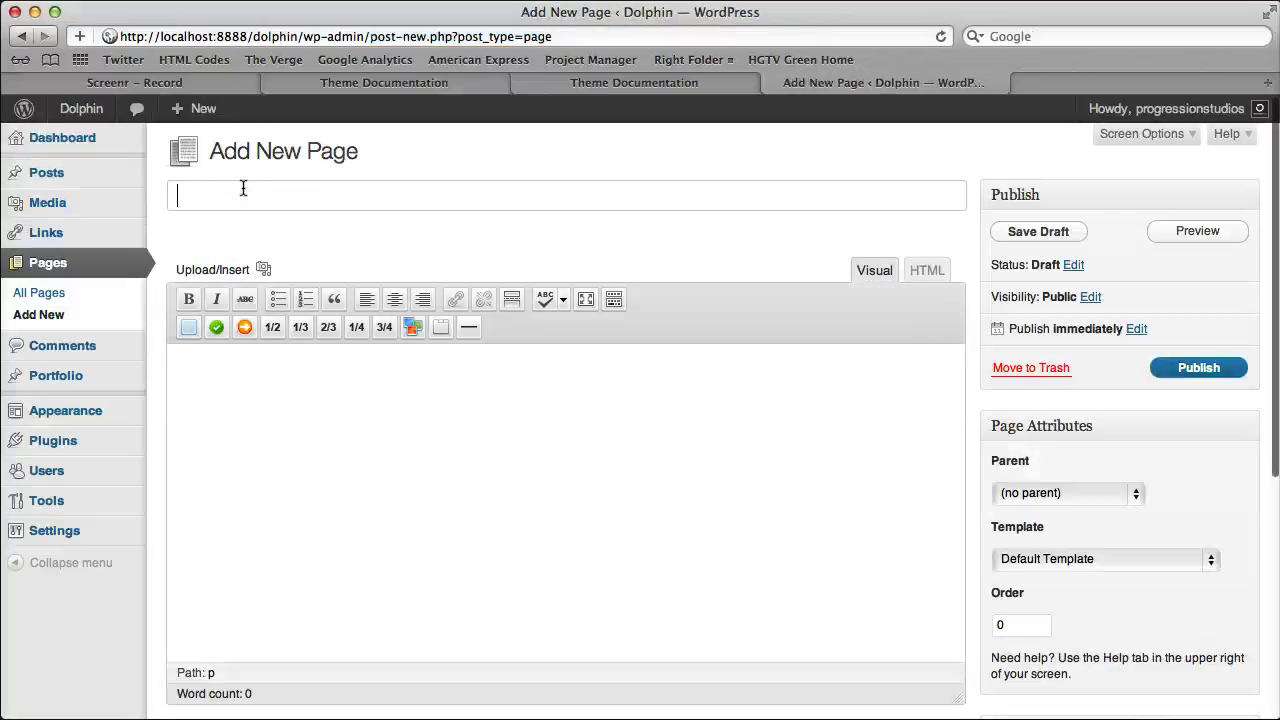
type("Short Cod")
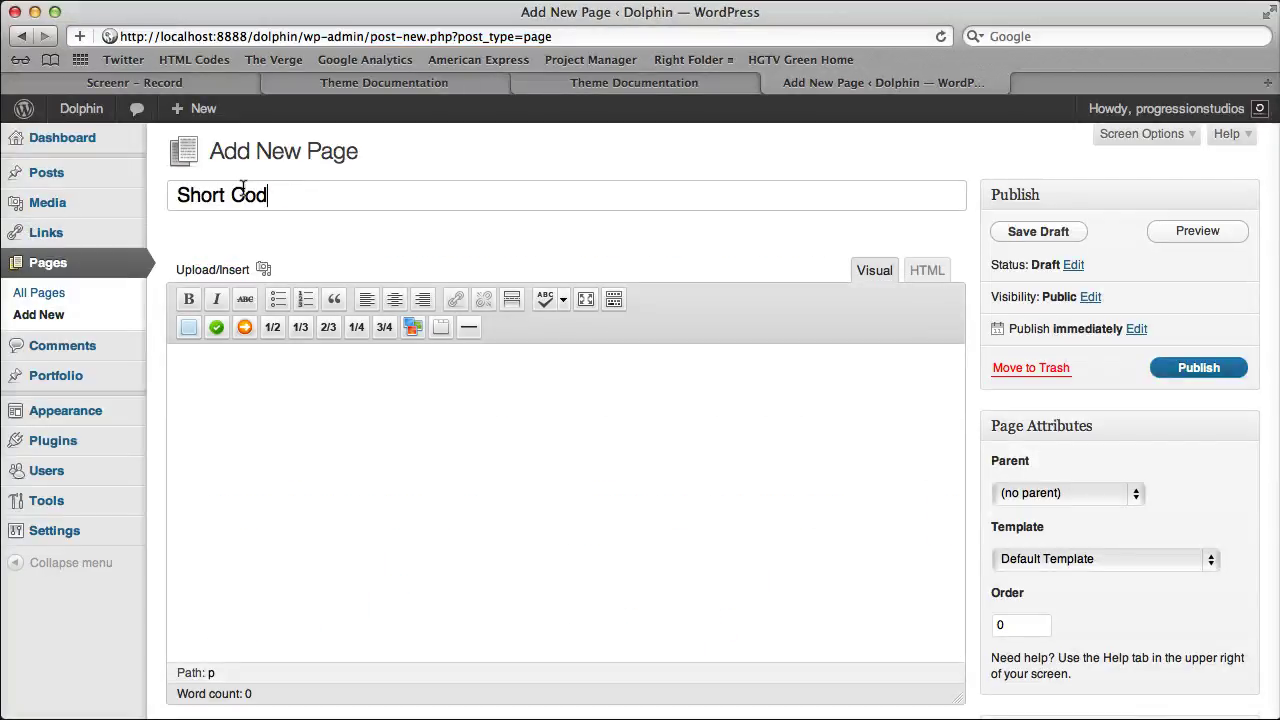
type("es Example")
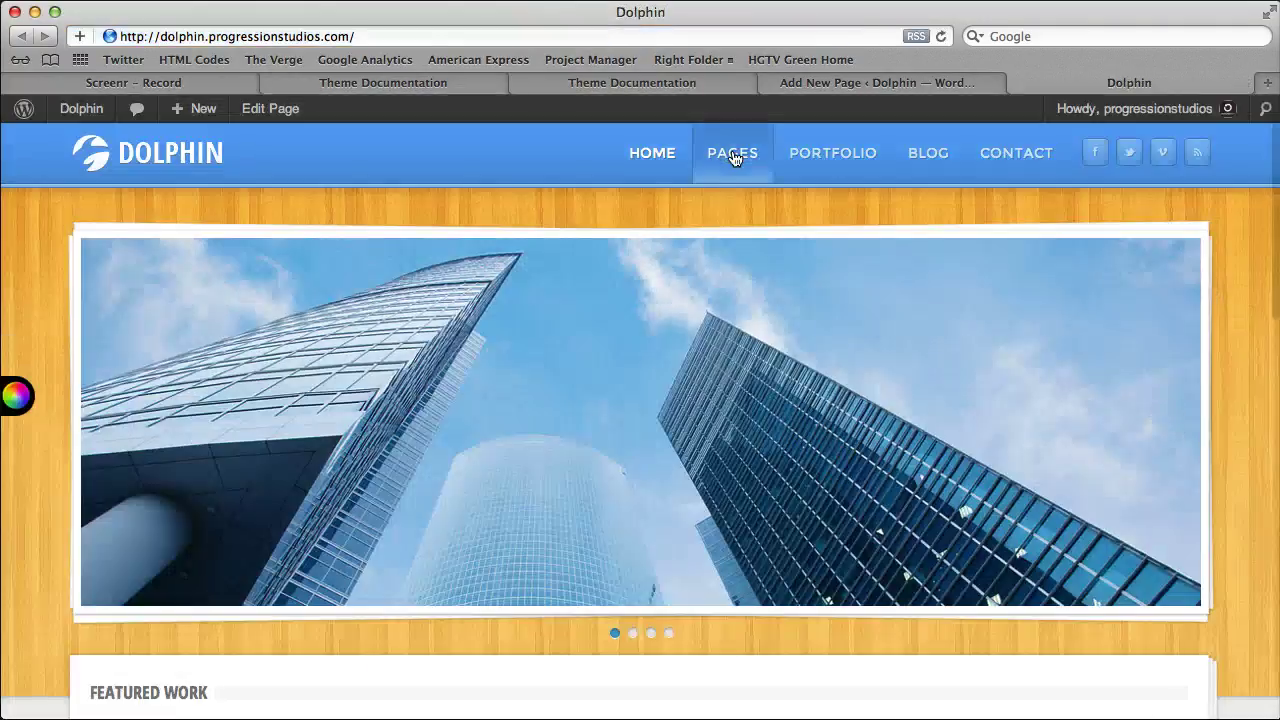
Examine the list, button, tab, slider, block quote and heading styles on the Dolphin demo site's Page Styles page
left_click(733, 153)
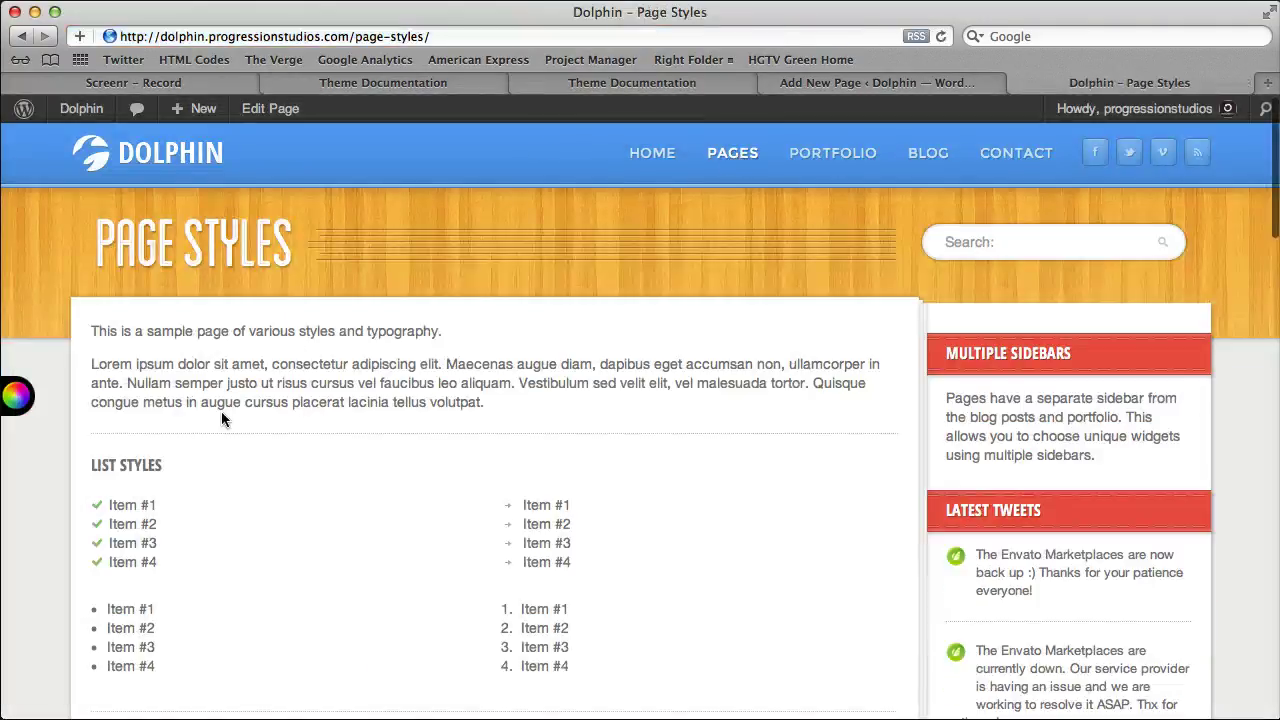
scroll(389, 411, "down", 5)
left_click(203, 440)
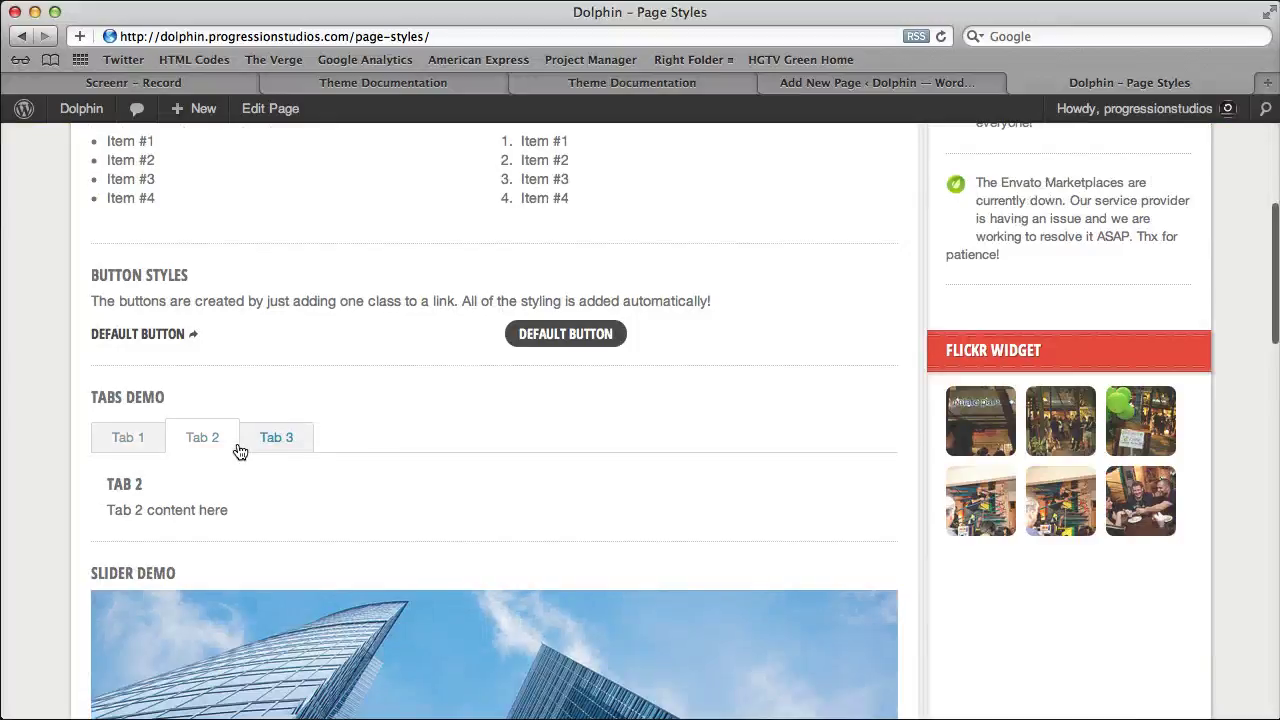
left_click(140, 437)
scroll(249, 506, "down", 5)
scroll(357, 491, "down", 15)
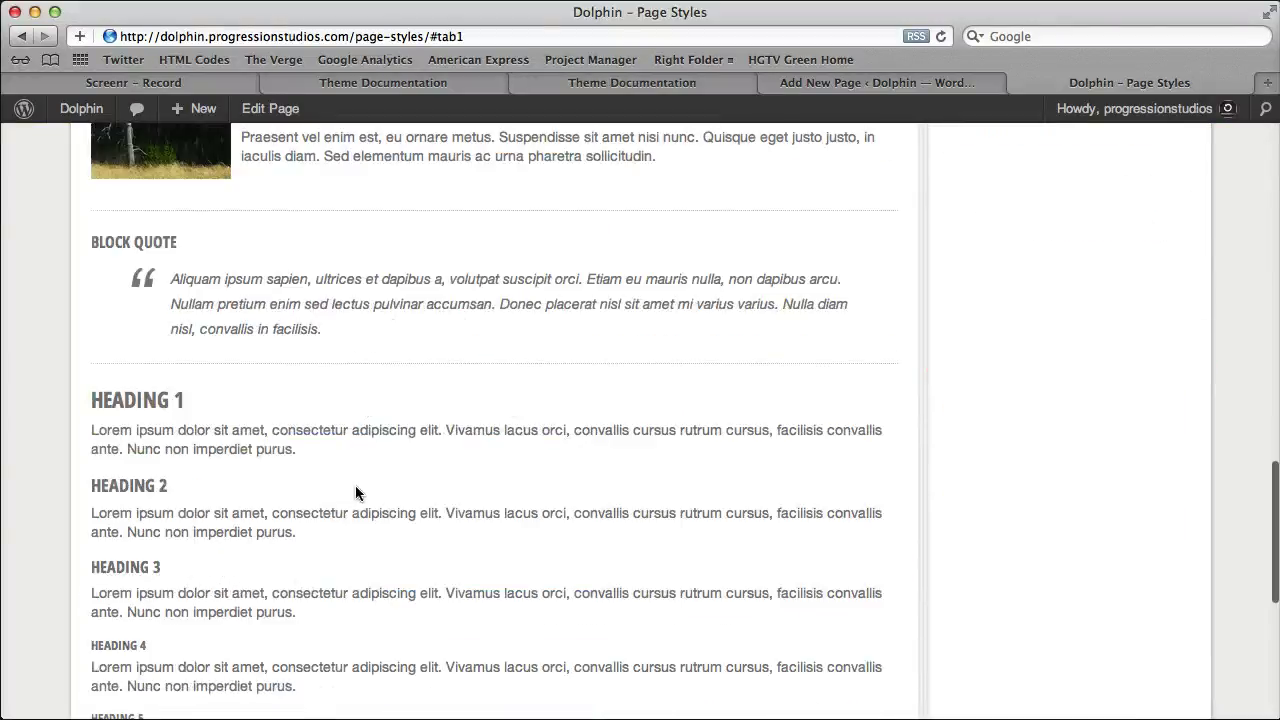
scroll(505, 479, "up", 20)
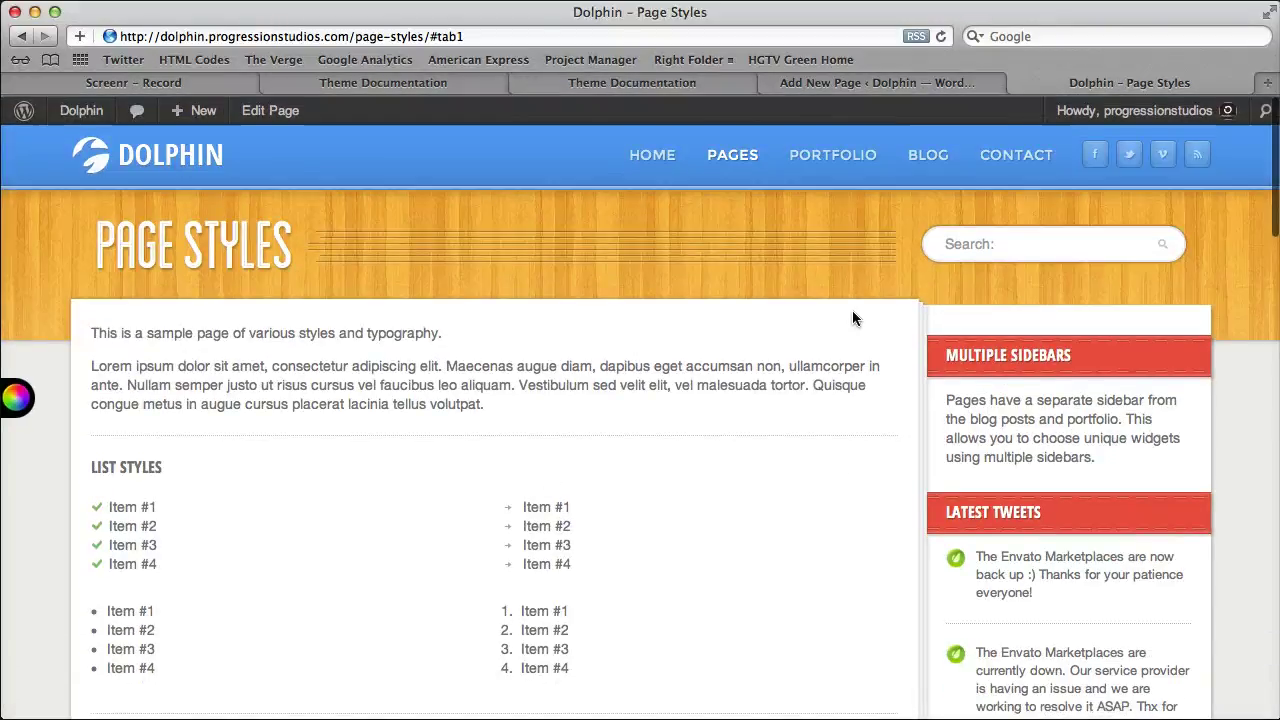
Insert a button shortcode in the body of the Short Codes Example page and set its color to "light"
left_click(770, 82)
key("BackSpace")
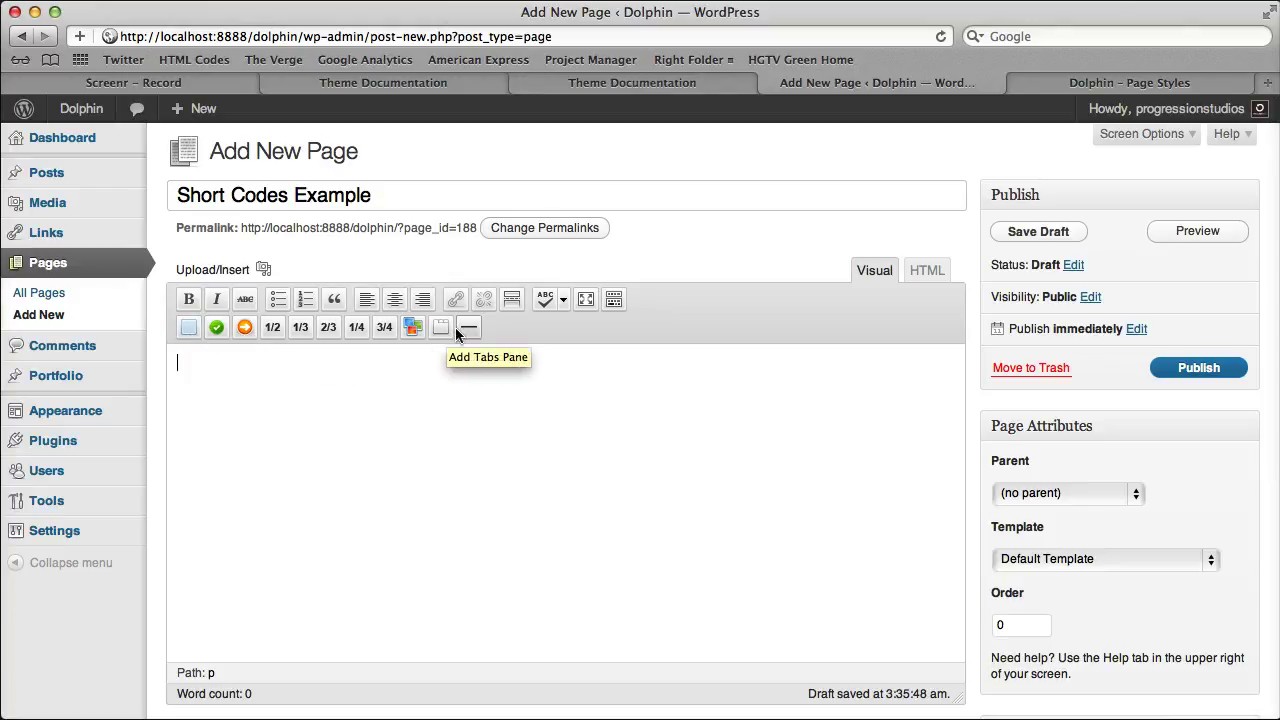
left_click(189, 328)
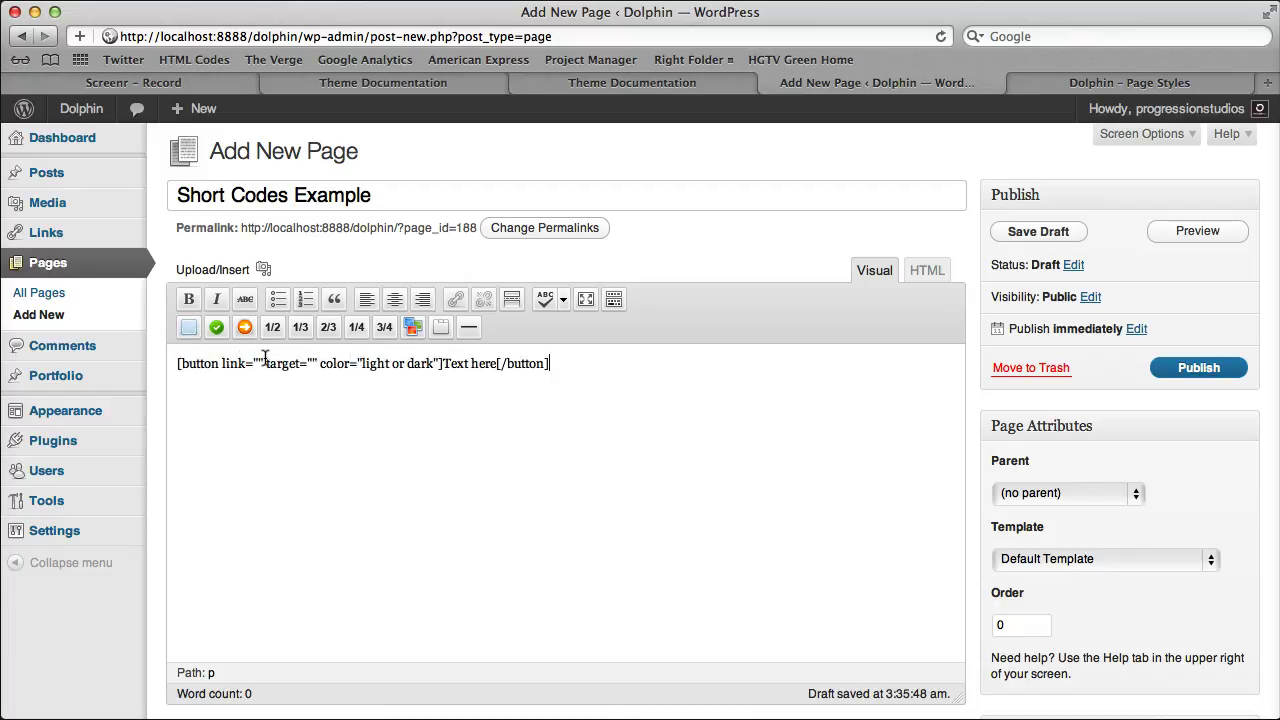
double_click(235, 363)
double_click(375, 363)
double_click(420, 363)
key("BackSpace")
key("BackSpace")
key("BackSpace")
key("BackSpace")
key("BackSpace")
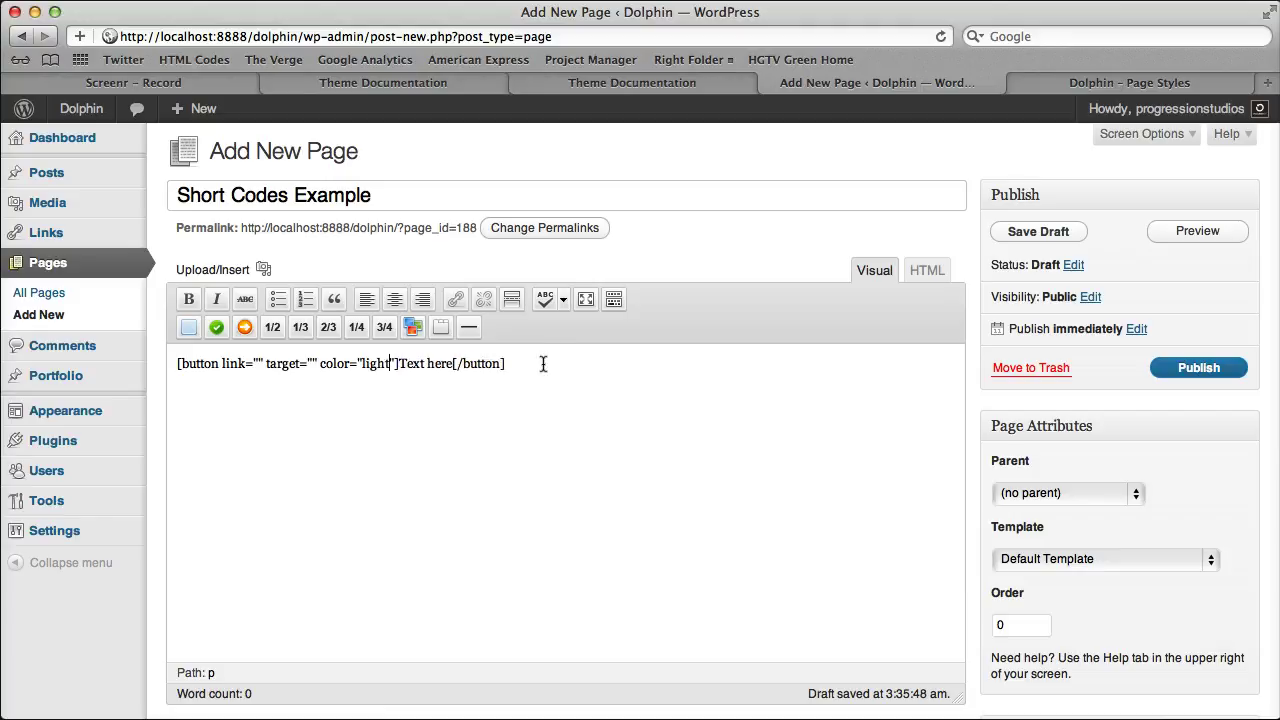
Insert a second button shortcode below the first, with color "dark" and the text "Dark here"
left_click(188, 327)
double_click(369, 427)
key("Delete")
key("Delete")
key("Delete")
key("Delete")
key("Delete")
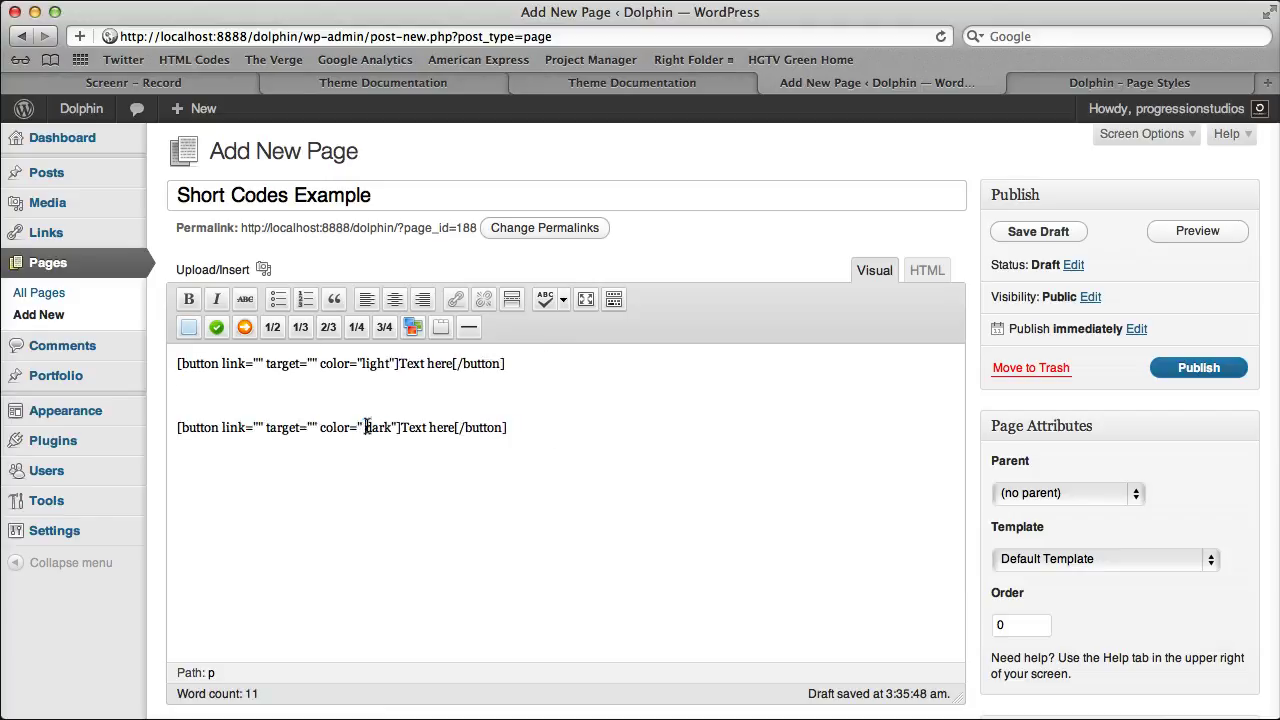
double_click(405, 427)
type("Dark")
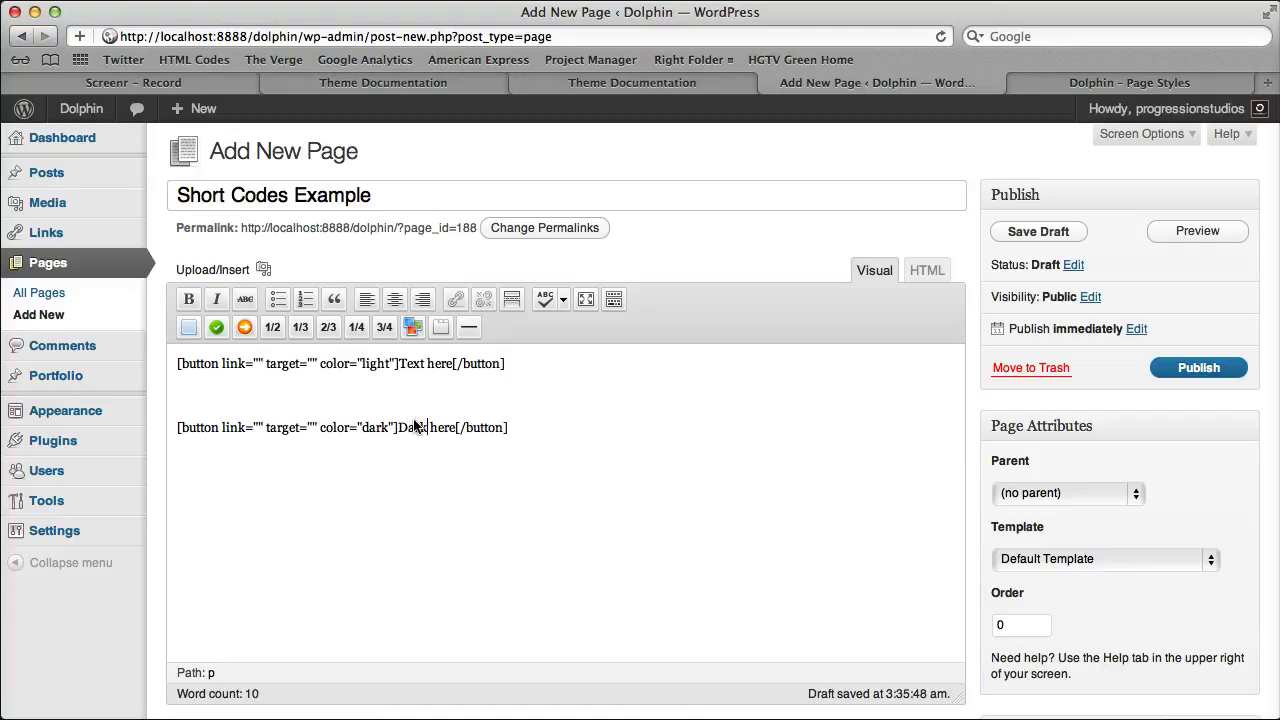
double_click(412, 363)
type("Light")
type("http://g")
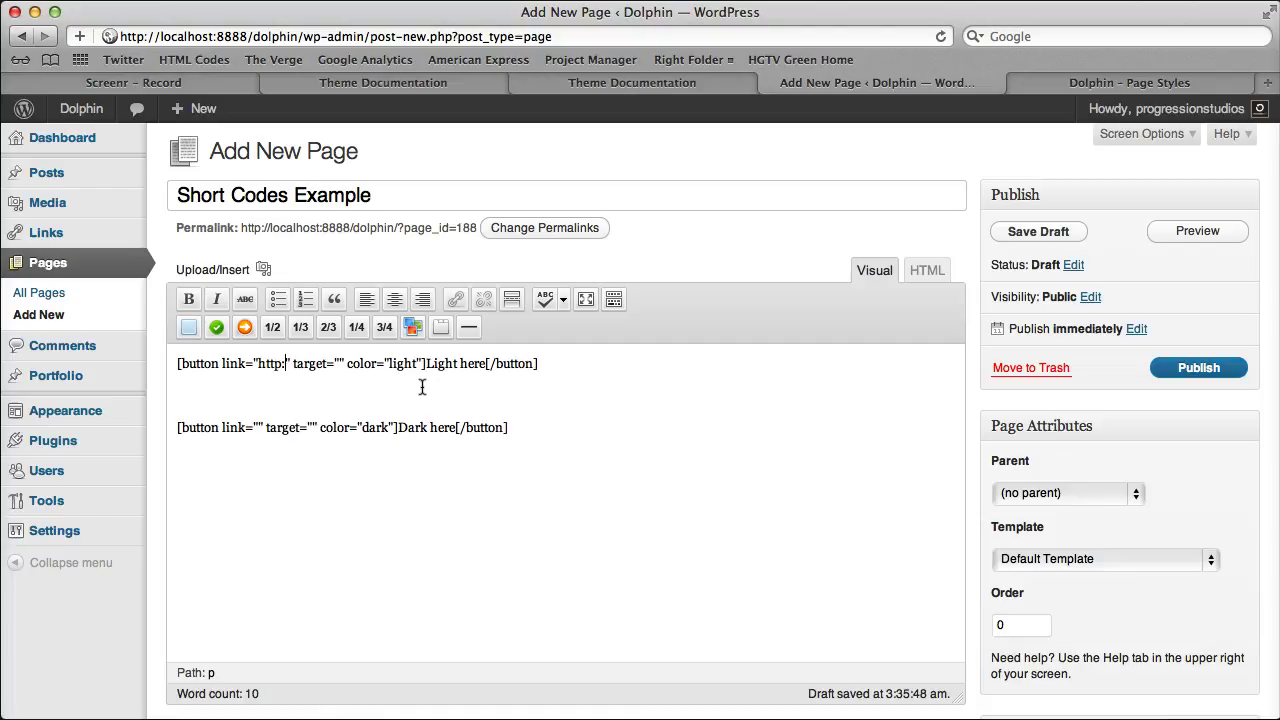
type("oogle.com")
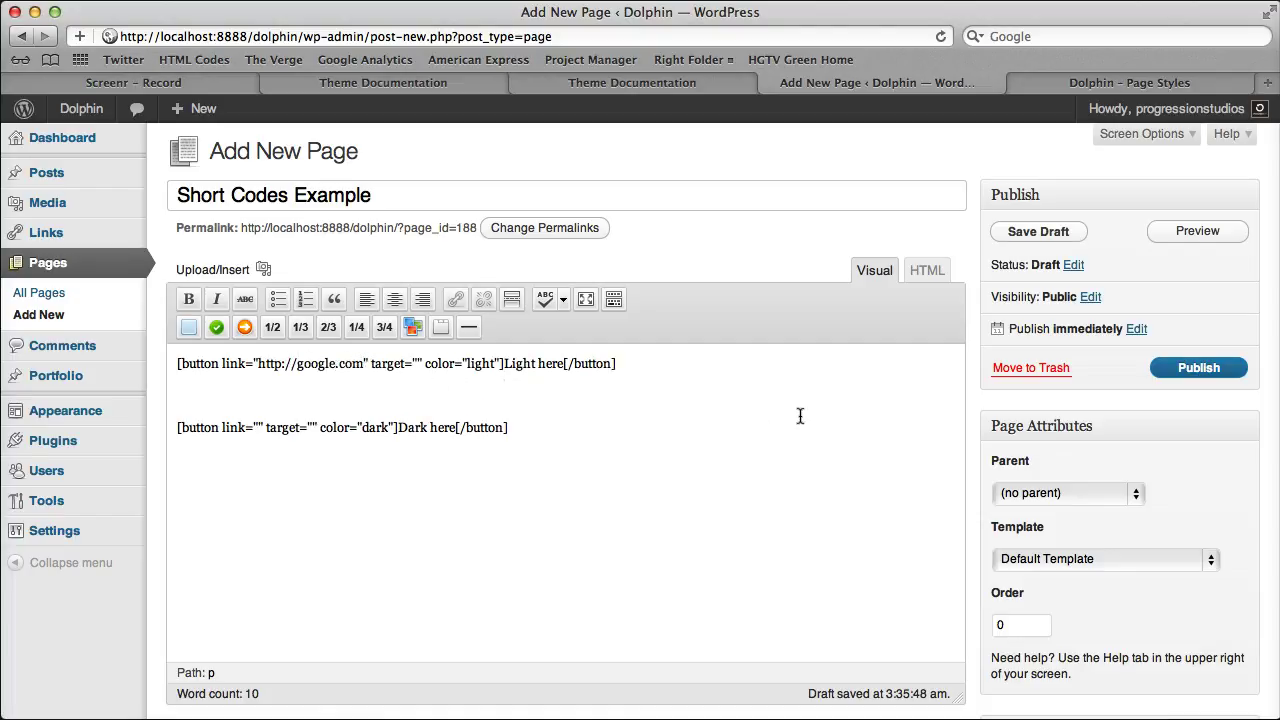
Publish the page and view it in a new browser tab
left_click(1196, 368)
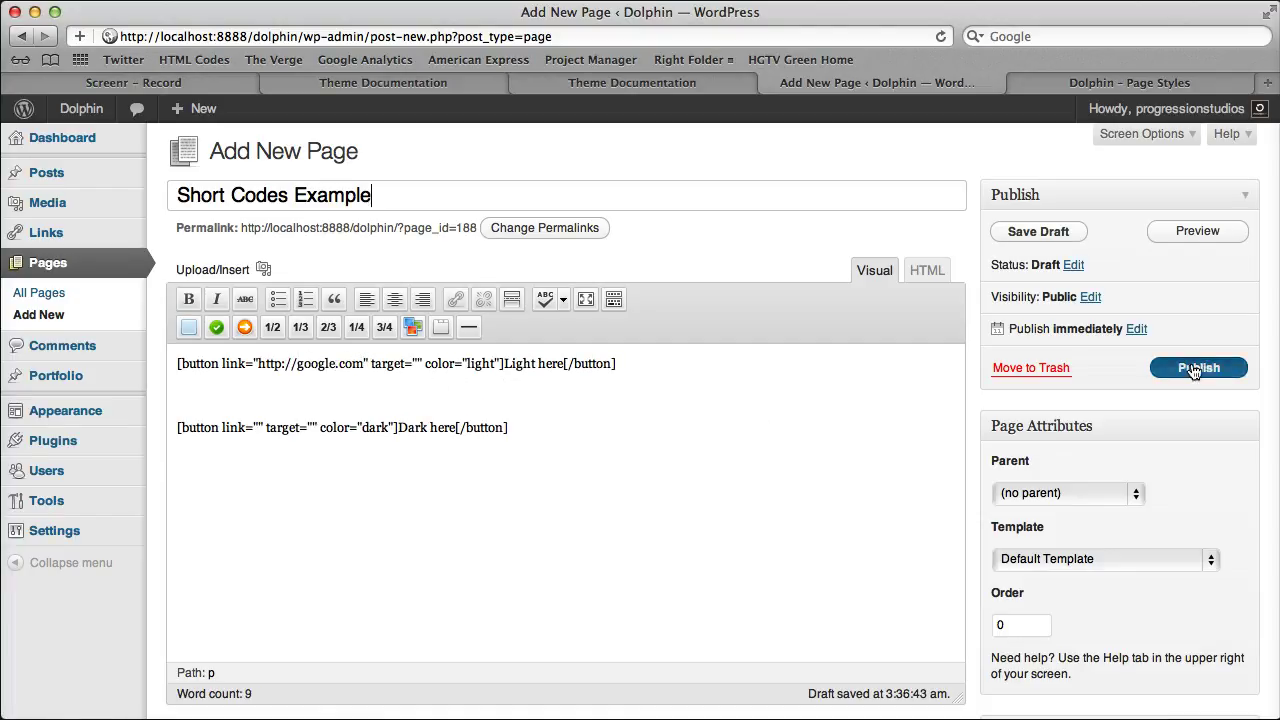
right_click(653, 287)
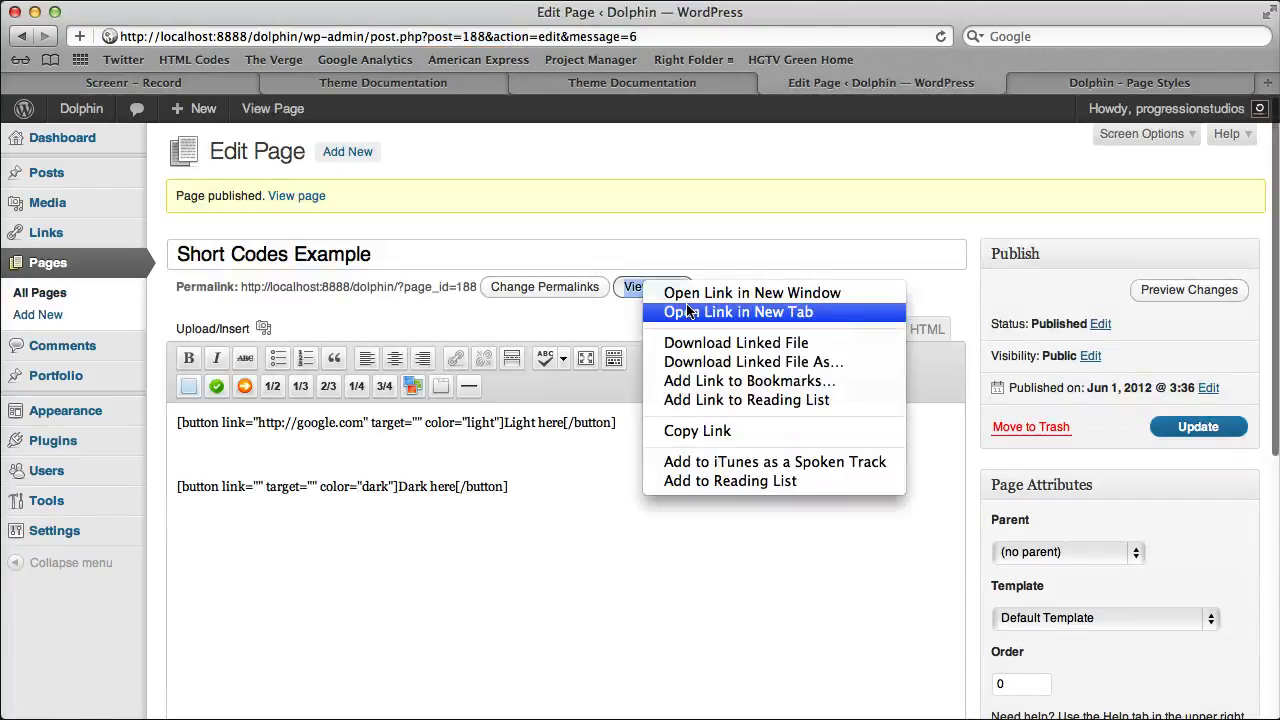
left_click(720, 314)
left_click(928, 84)
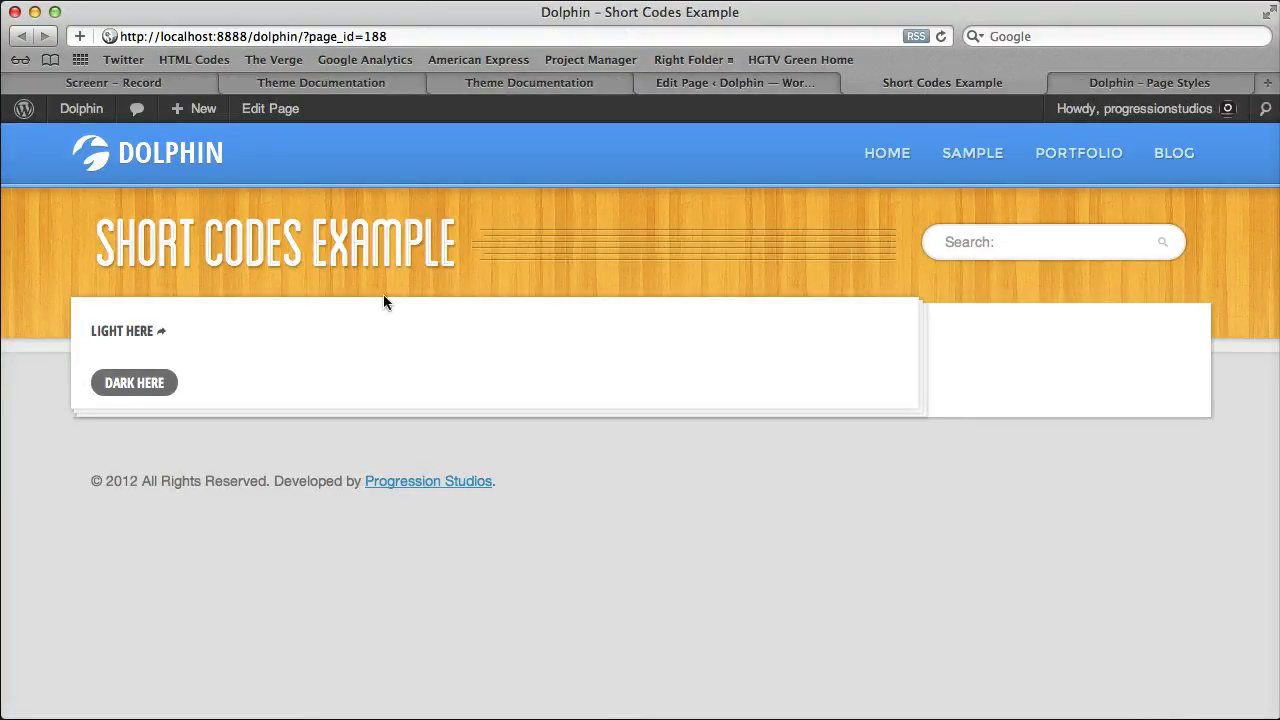
Return to editing the page and insert a checklist shortcode and an arrow list shortcode below the buttons
left_click(748, 86)
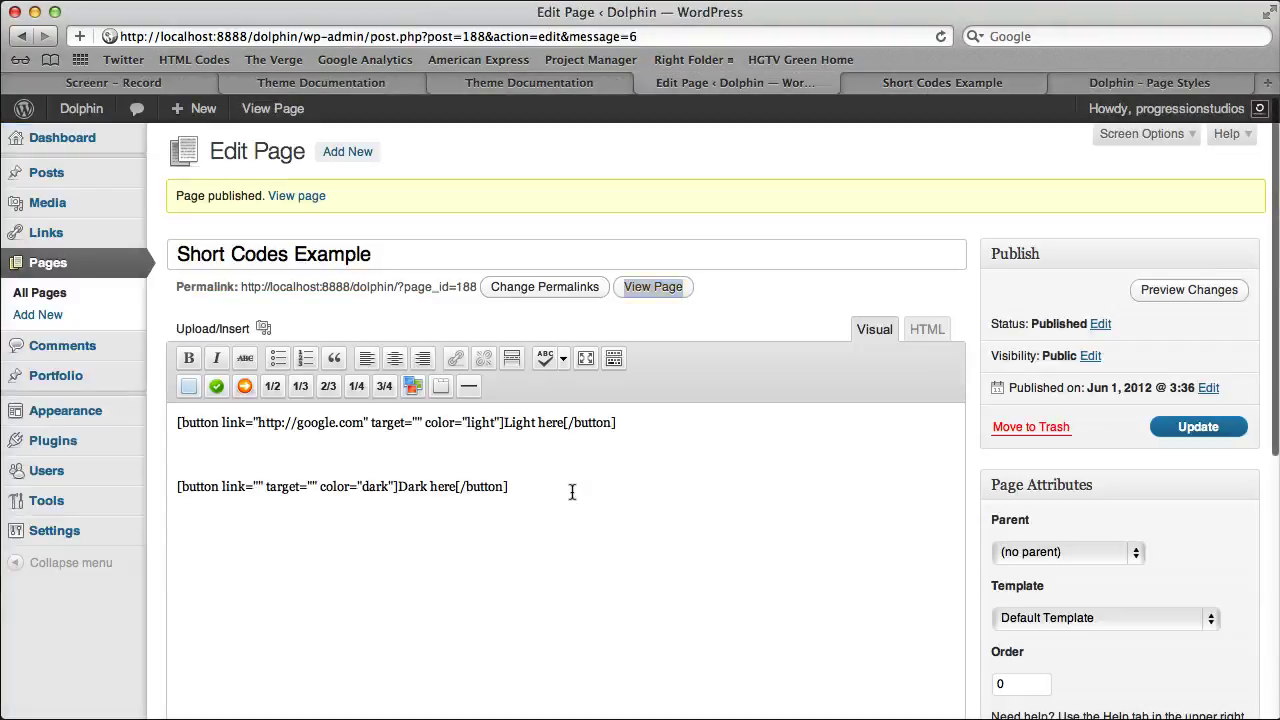
key("Return")
scroll(571, 460, "down", 3)
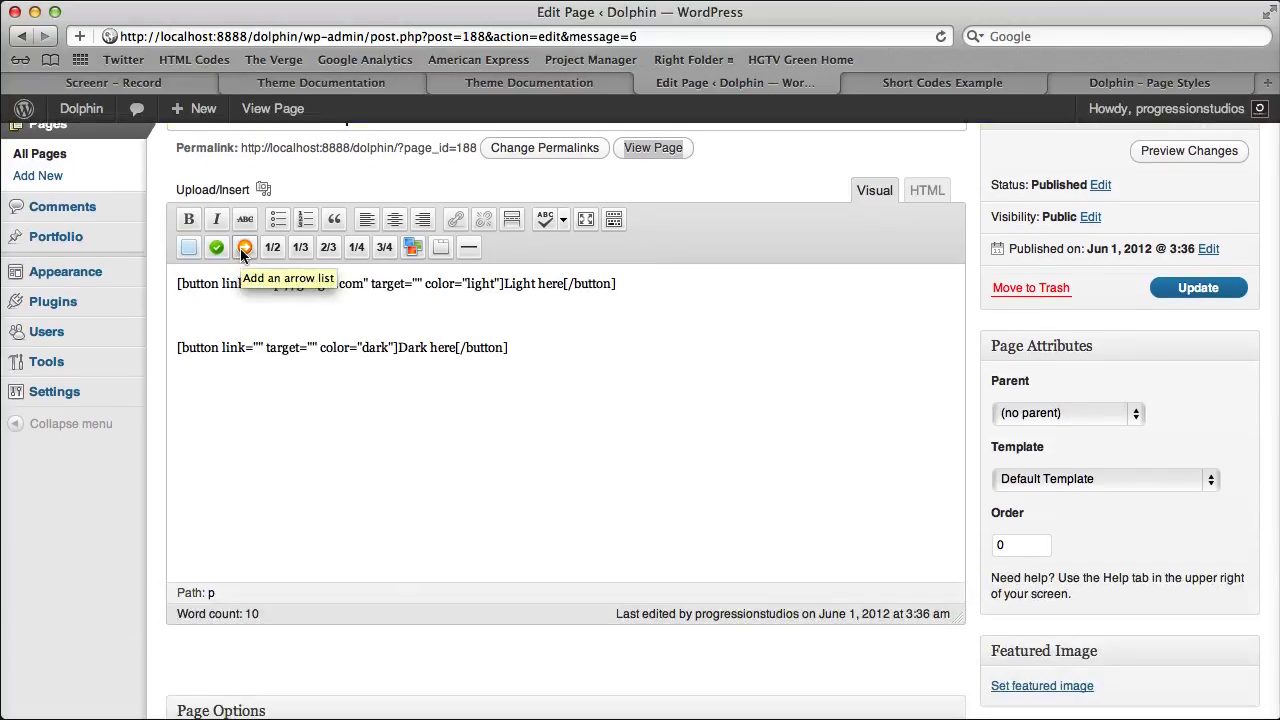
left_click(217, 248)
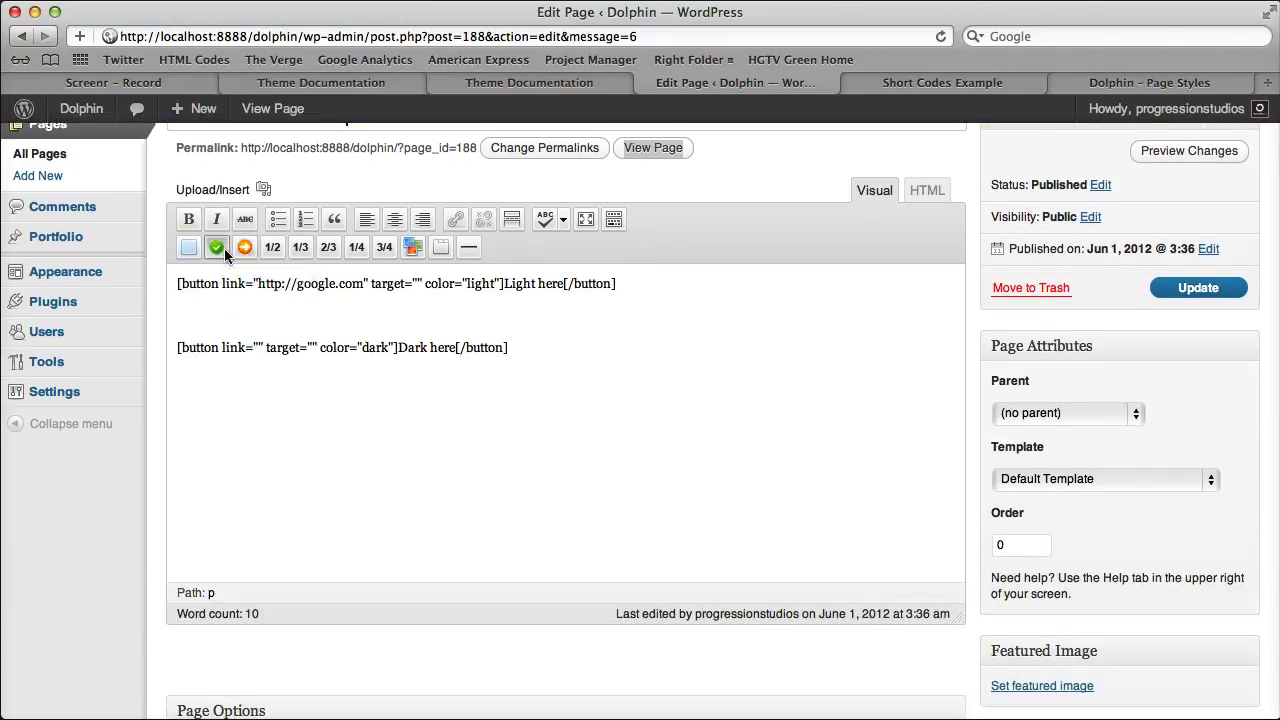
left_click(244, 247)
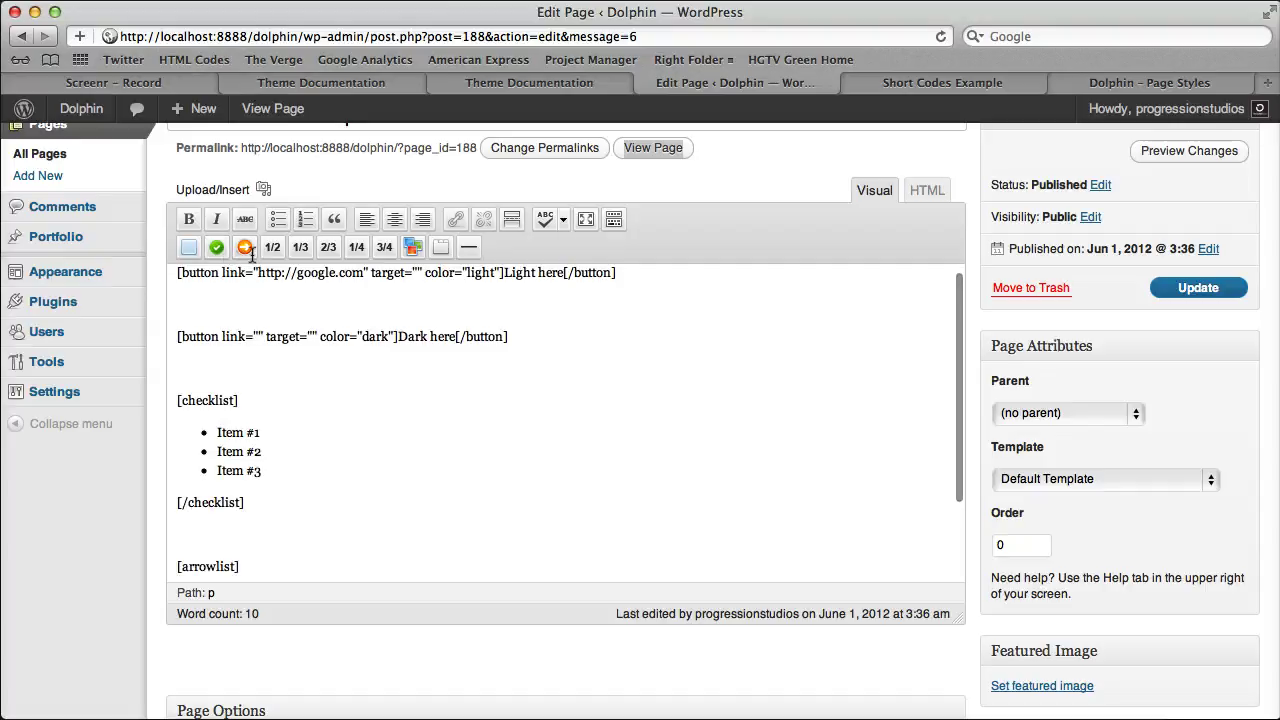
Add a fourth entry, "Item #4", to the end of the arrow list
scroll(305, 425, "down", 3)
left_click(280, 396)
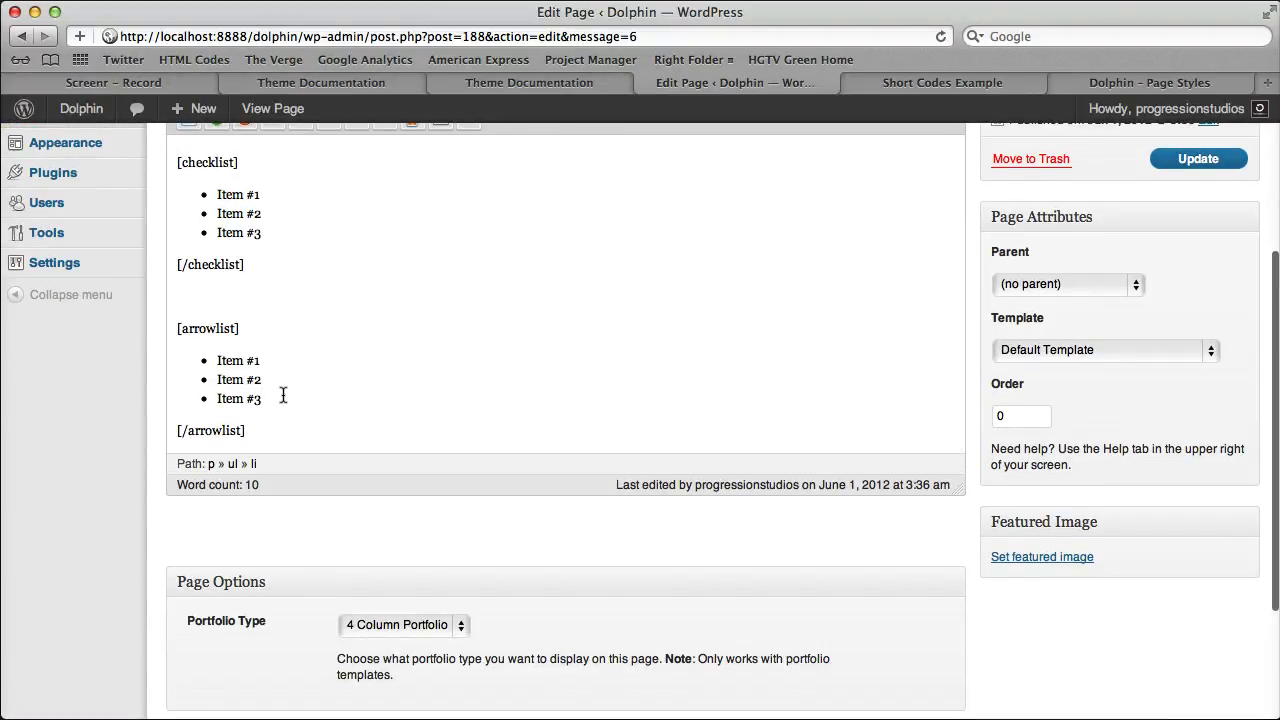
key("Return")
type("O")
key("BackSpace")
type("Item")
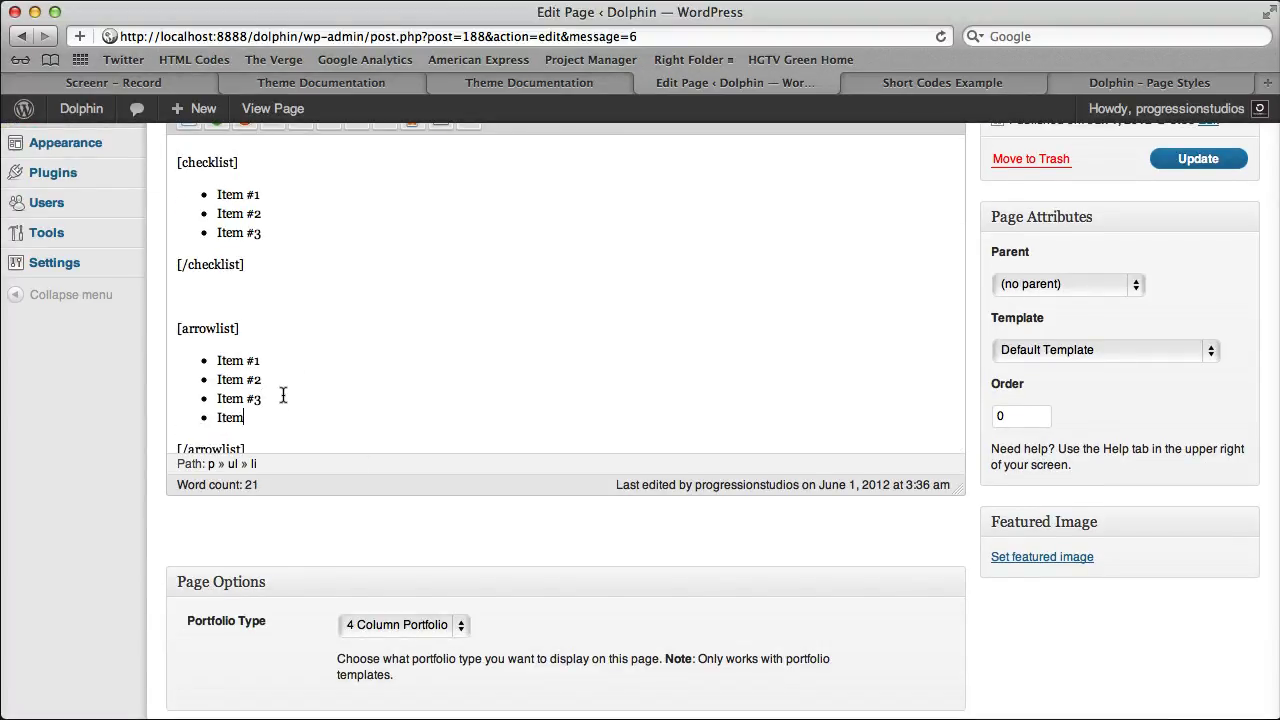
type(" #4")
Update the page and reload its live view to check both lists
scroll(334, 394, "up", 3)
scroll(334, 394, "down", 5)
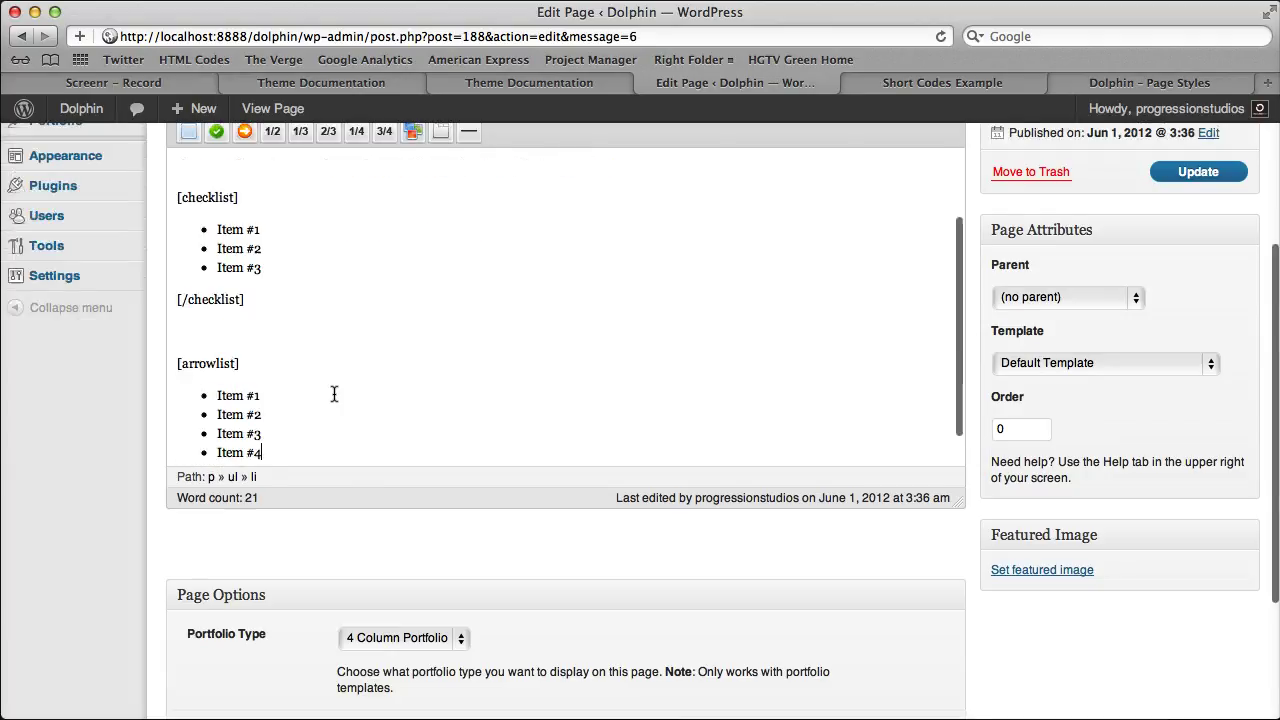
scroll(300, 331, "up", 3)
scroll(308, 366, "down", 1)
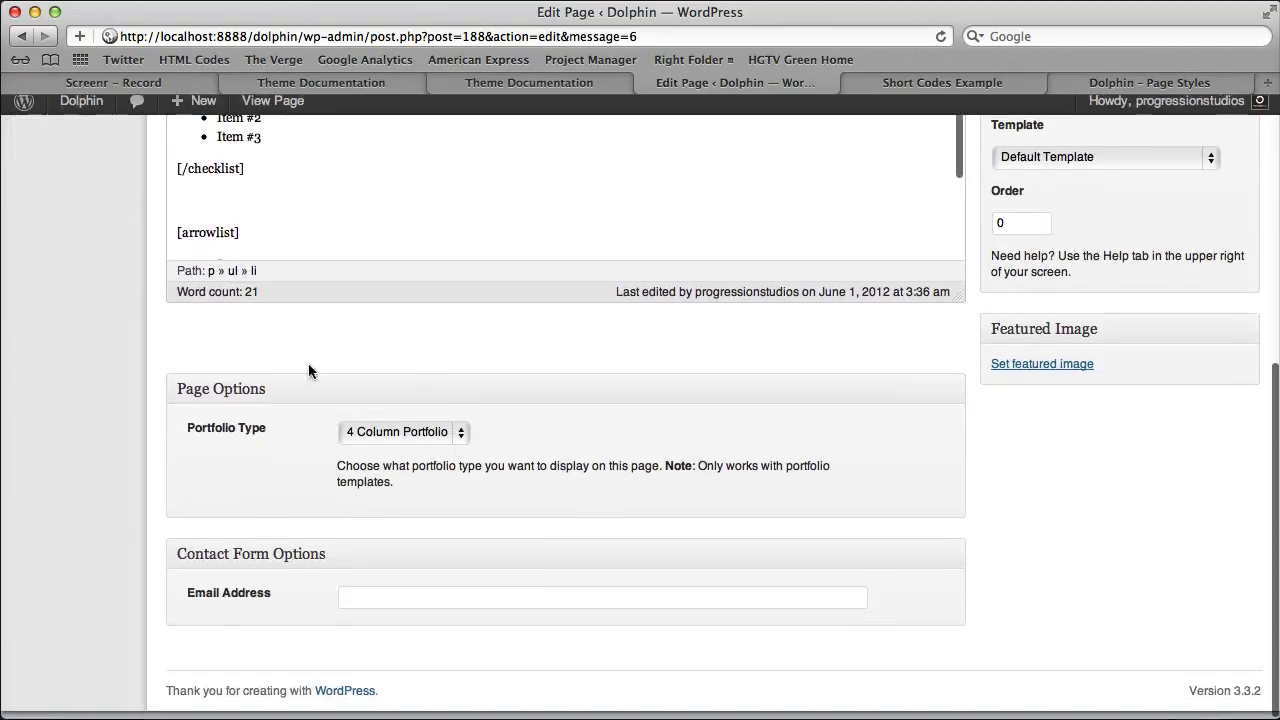
scroll(200, 420, "up", 5)
scroll(380, 480, "down", 3)
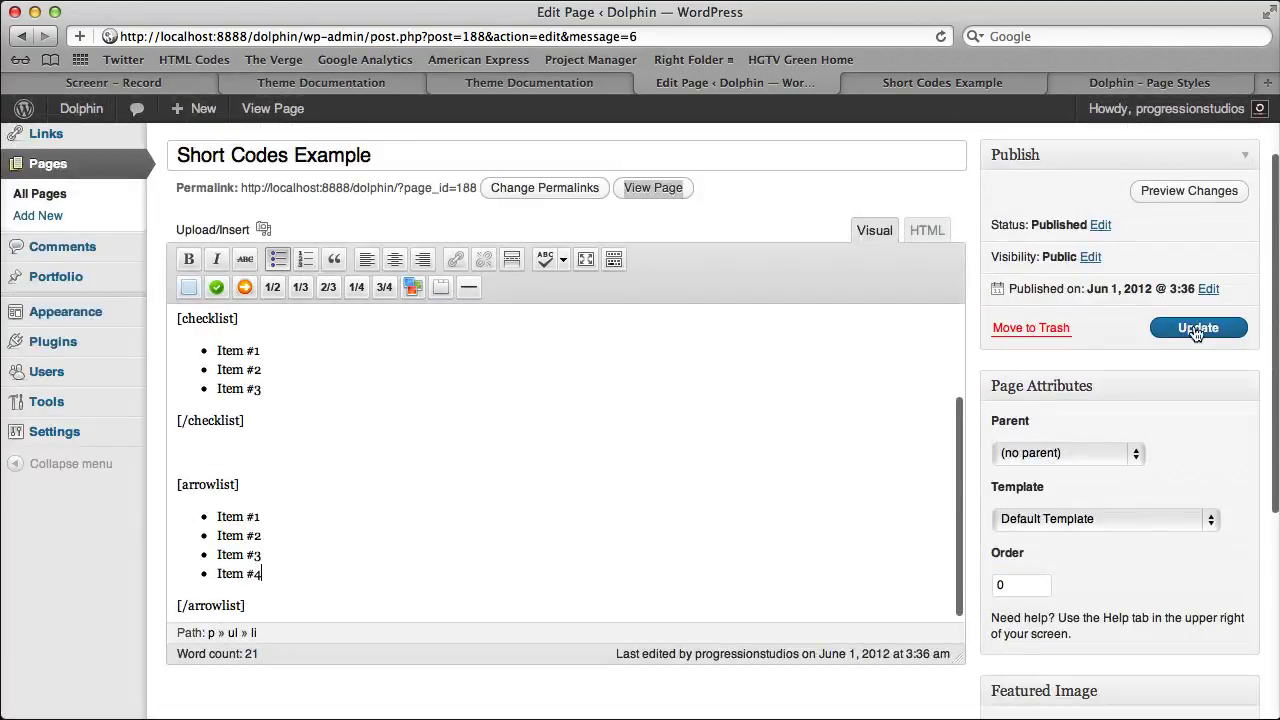
left_click(1158, 329)
left_click(911, 84)
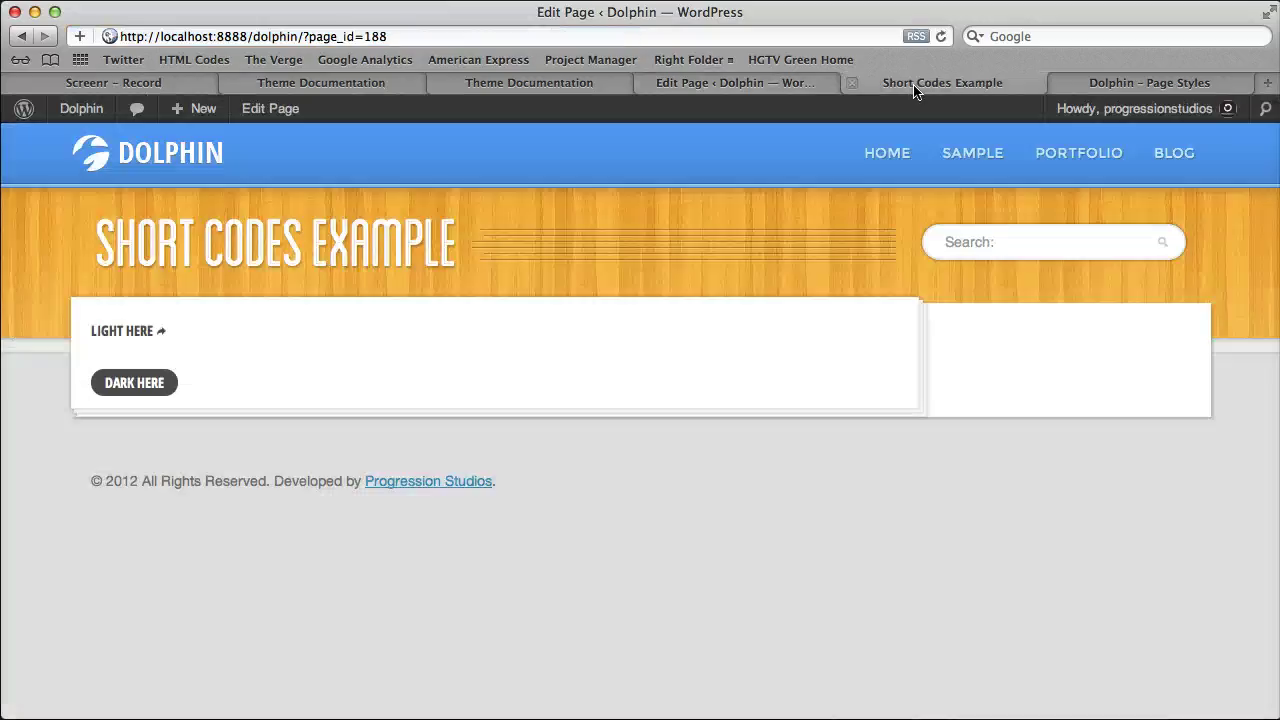
left_click(940, 36)
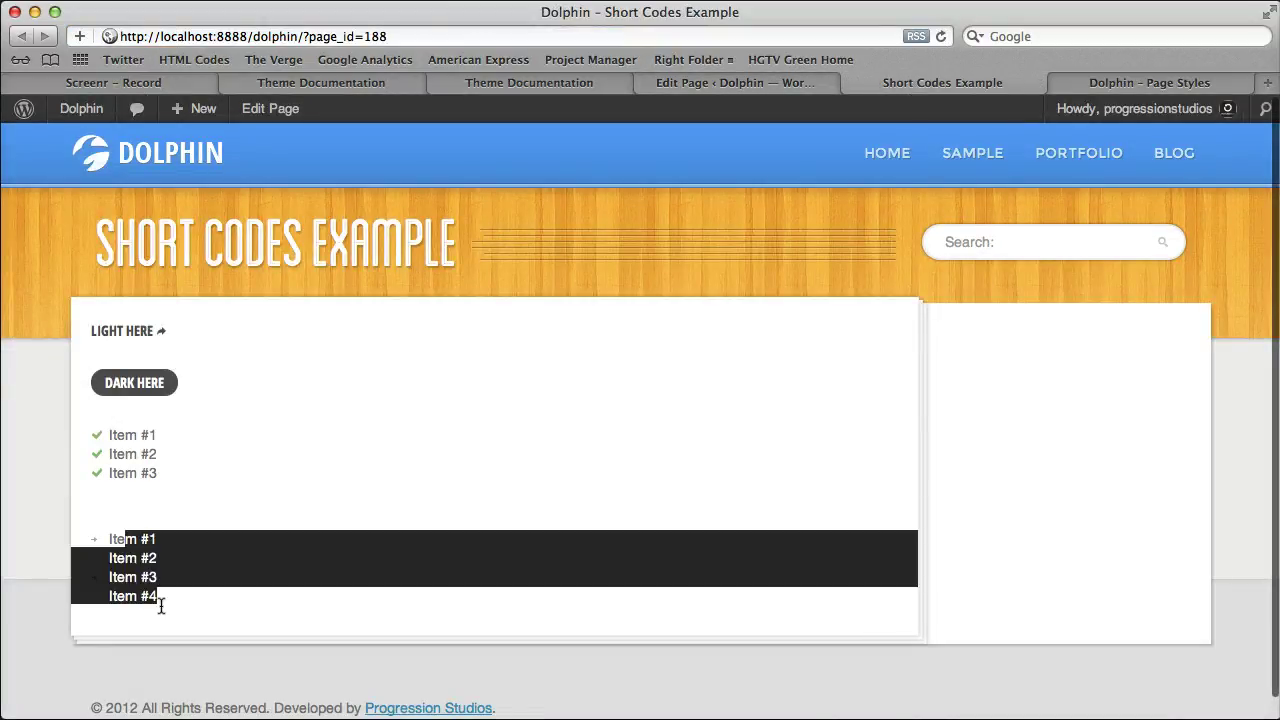
Return to the page editor and insert a divider shortcode below the arrow list
left_click(747, 84)
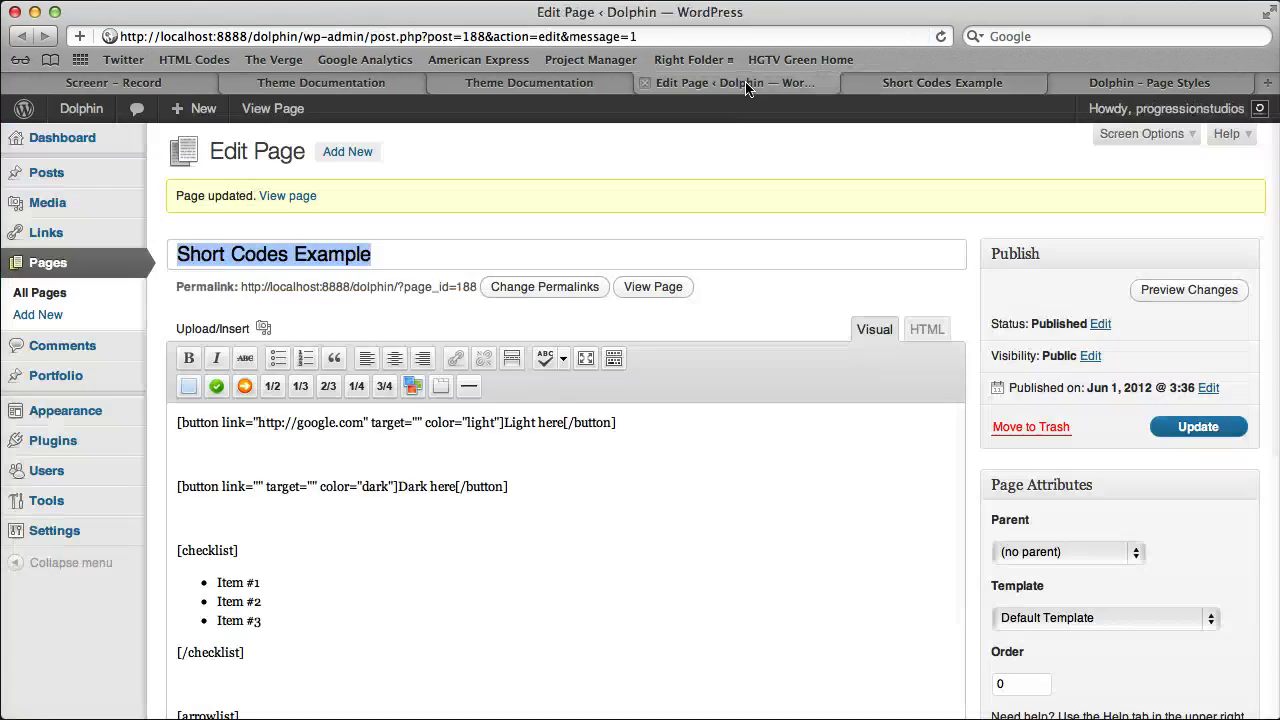
scroll(420, 520, "down", 5)
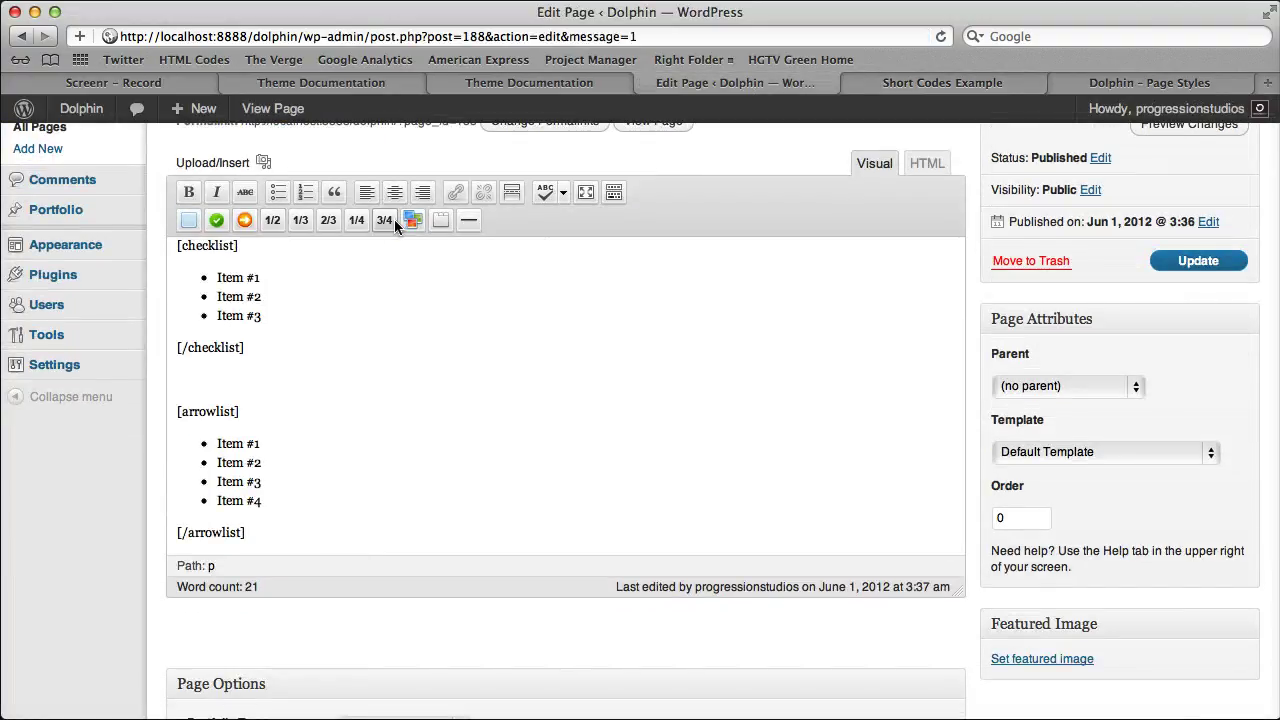
scroll(417, 486, "down", 2)
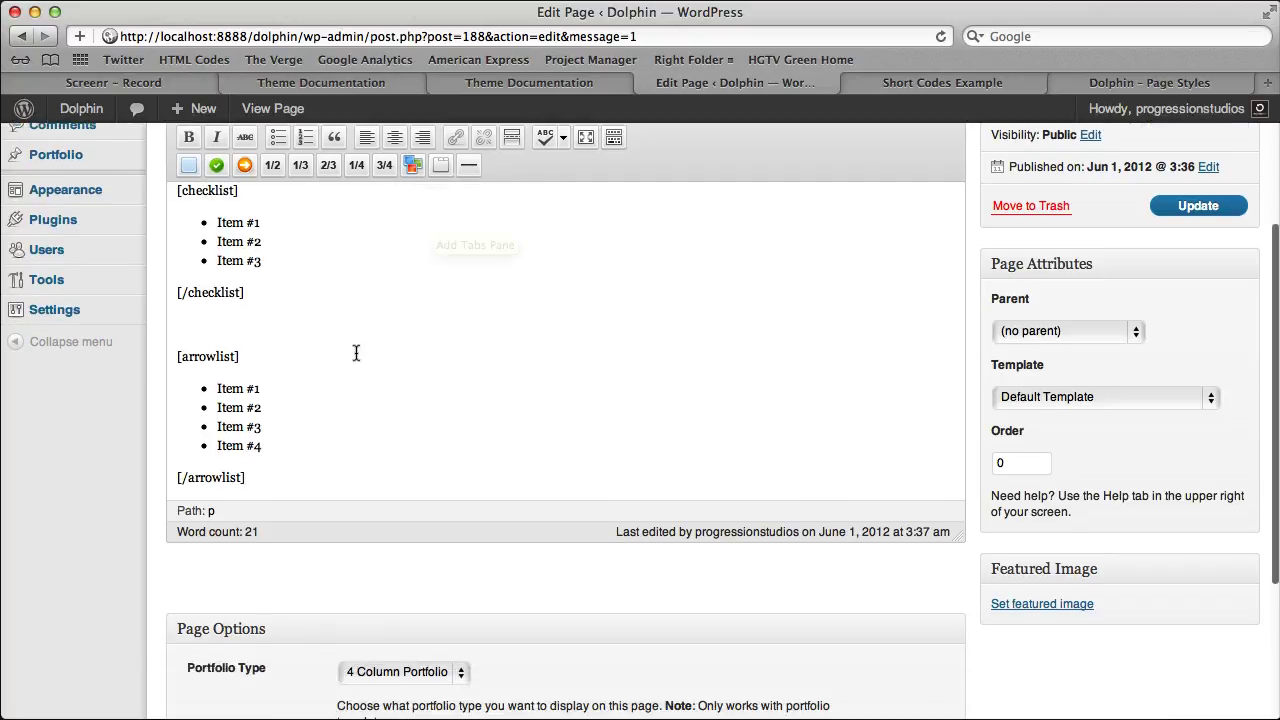
scroll(371, 485, "down", 3)
scroll(377, 474, "up", 3)
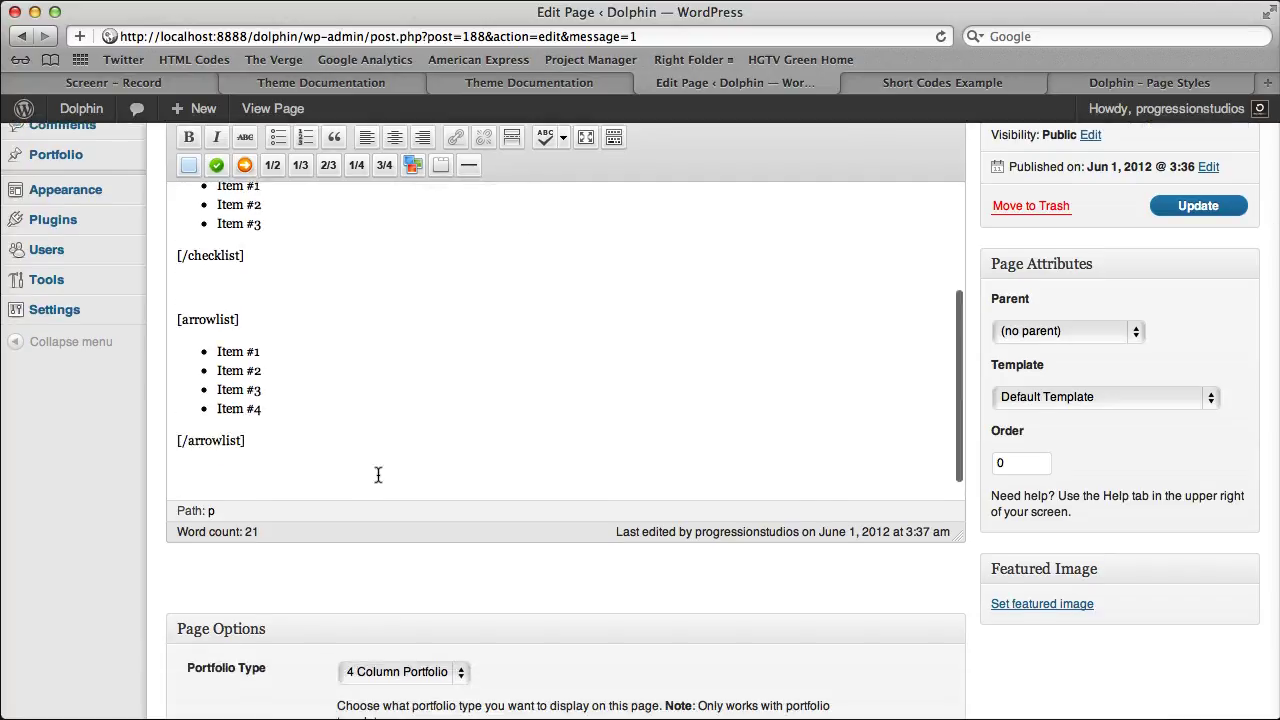
scroll(469, 200, "down", 2)
left_click(470, 126)
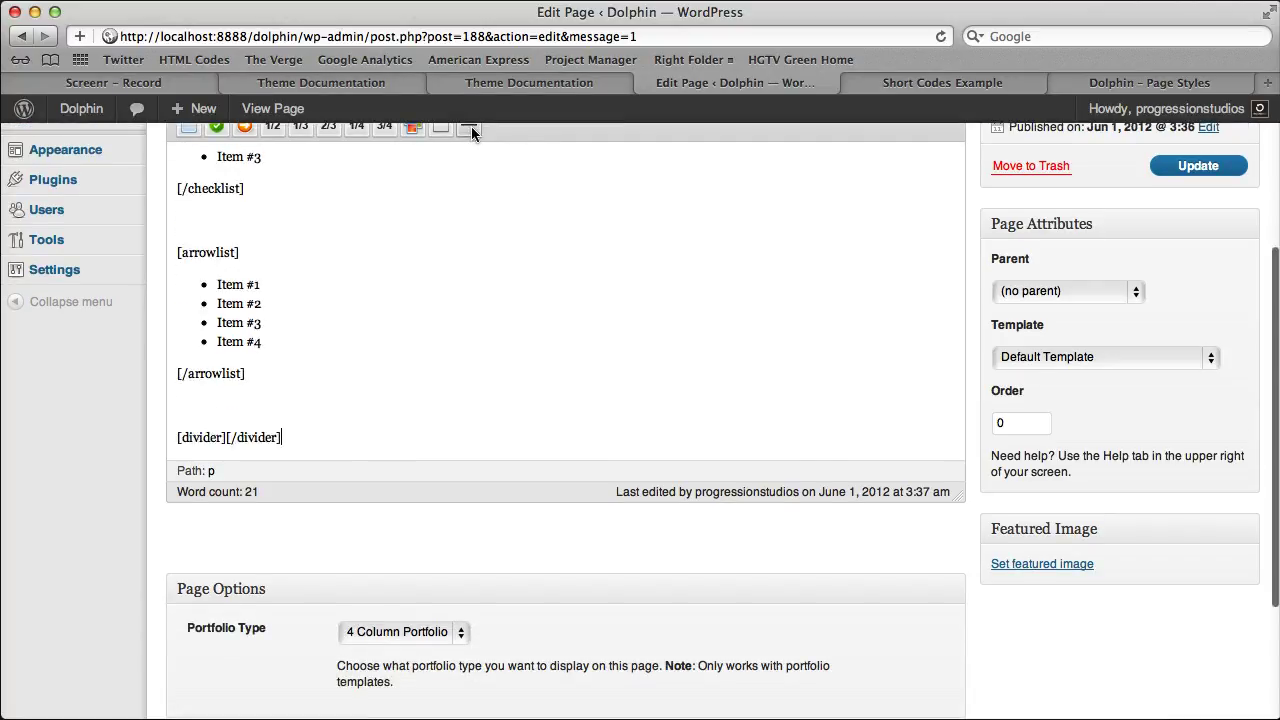
scroll(460, 274, "up", 2)
scroll(1050, 370, "up", 3)
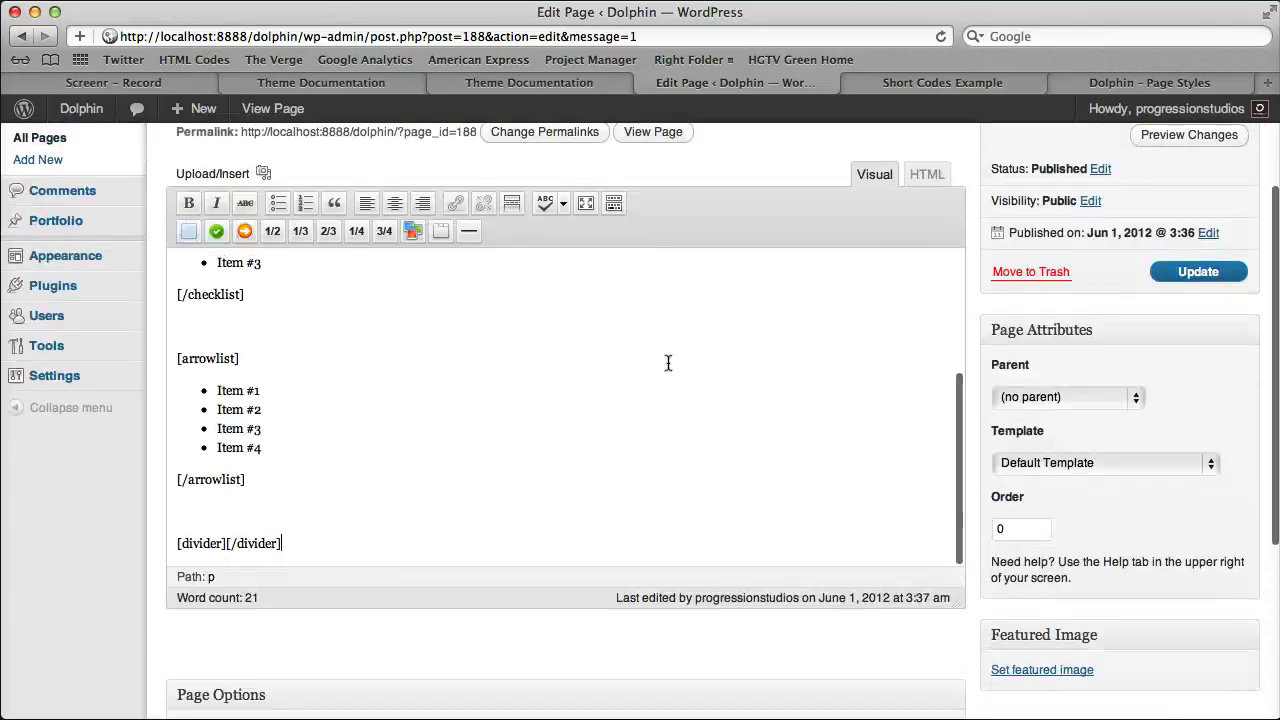
Delete the button, checklist and arrow list shortcodes above the divider, and insert a tab group shortcode below it
key("Return")
key("Return")
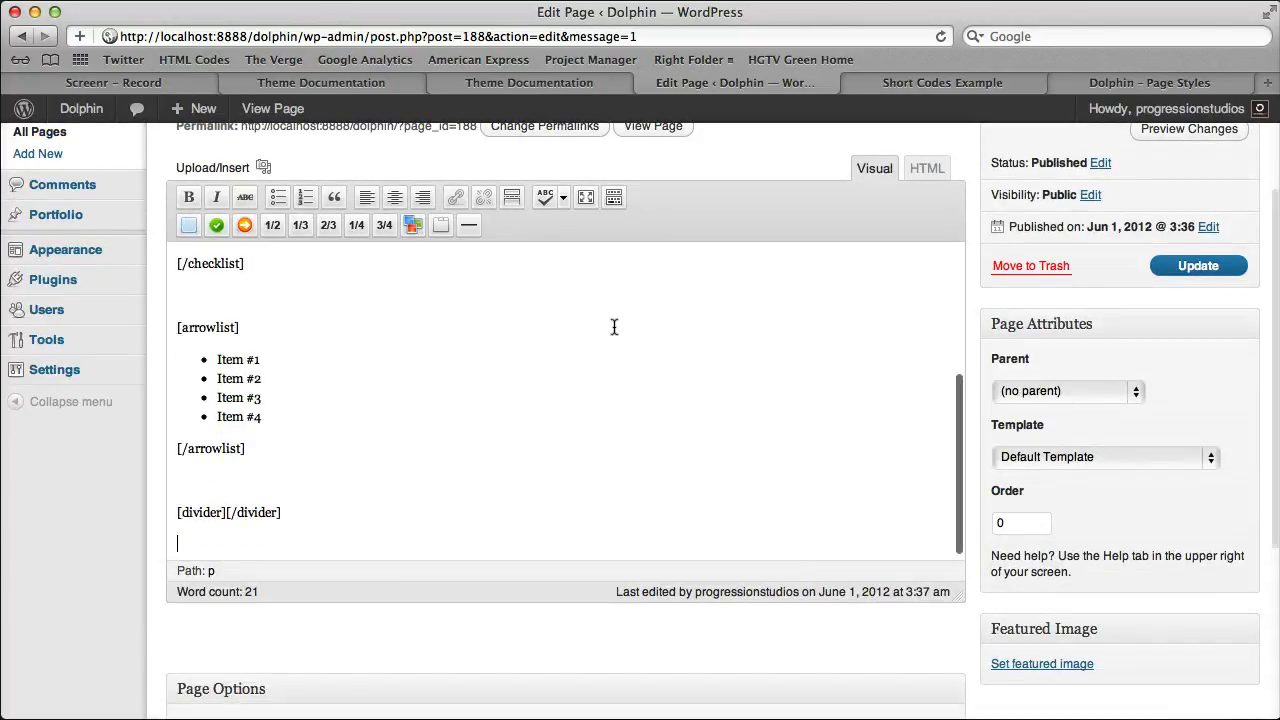
left_click_drag(279, 436, 160, 135)
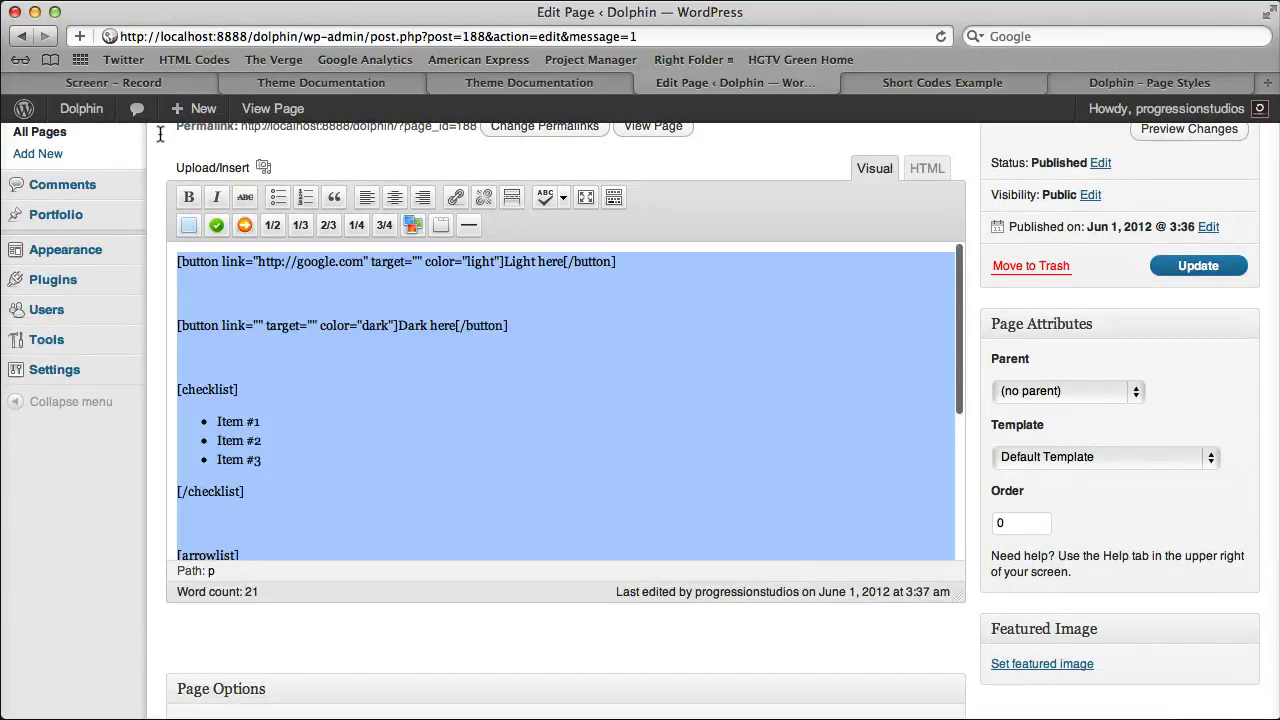
key("BackSpace")
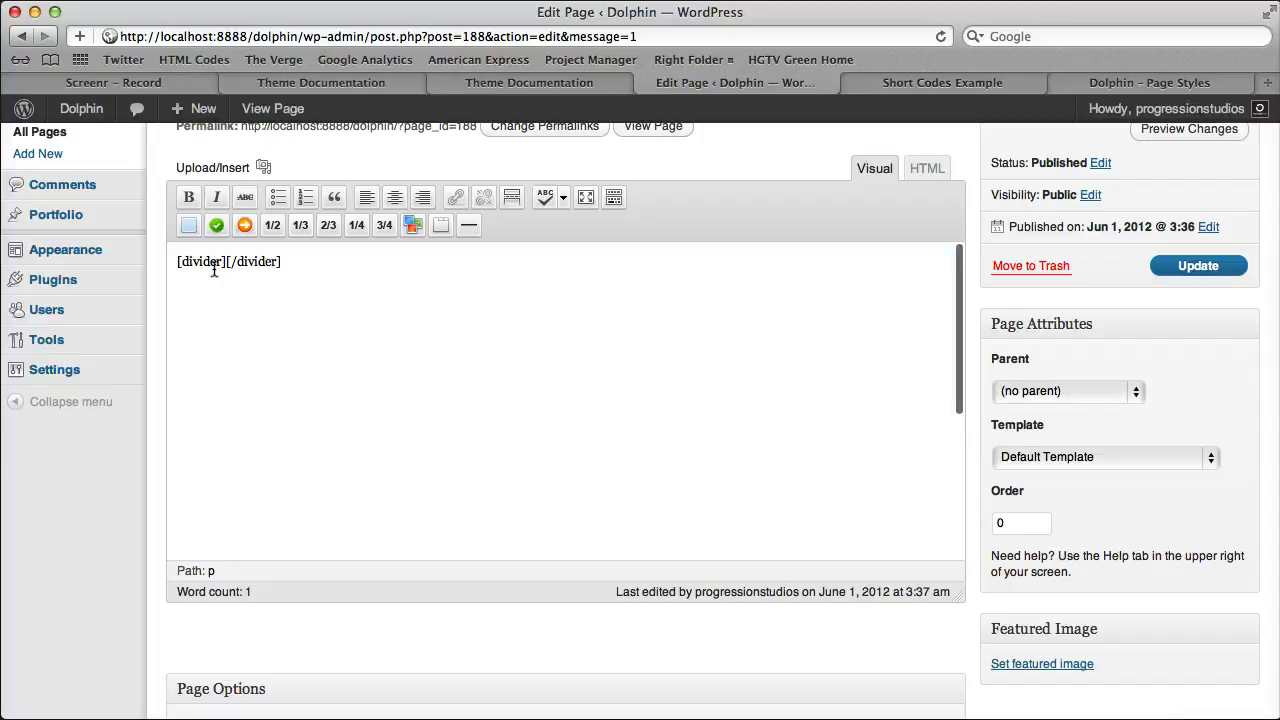
left_click(441, 226)
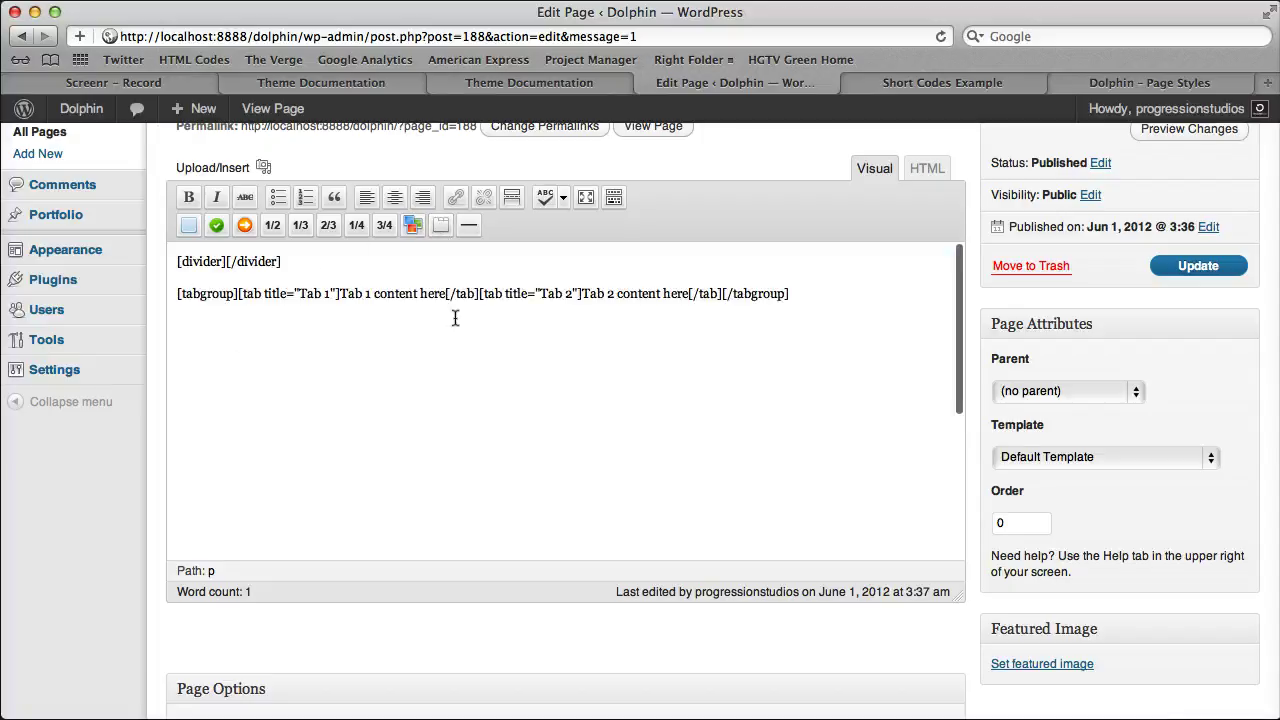
Update the page and reload its live view to check the divider and tab group
left_click(1198, 266)
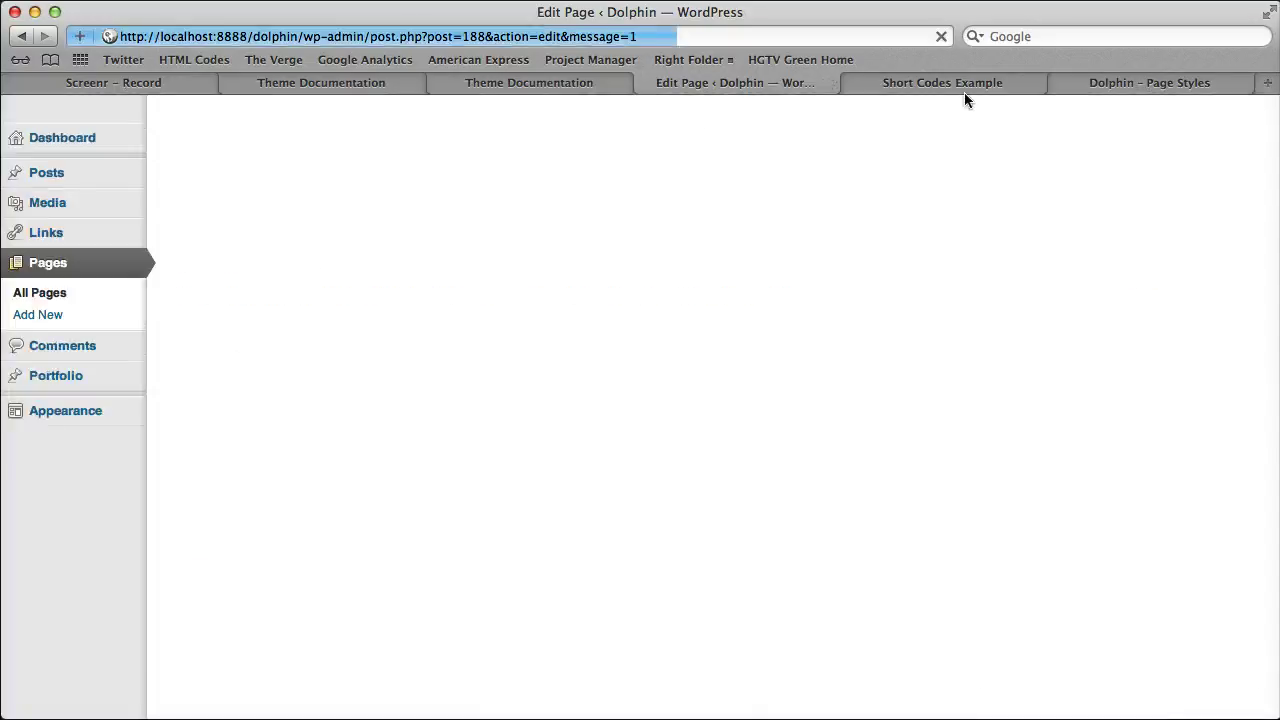
left_click(960, 86)
left_click(941, 36)
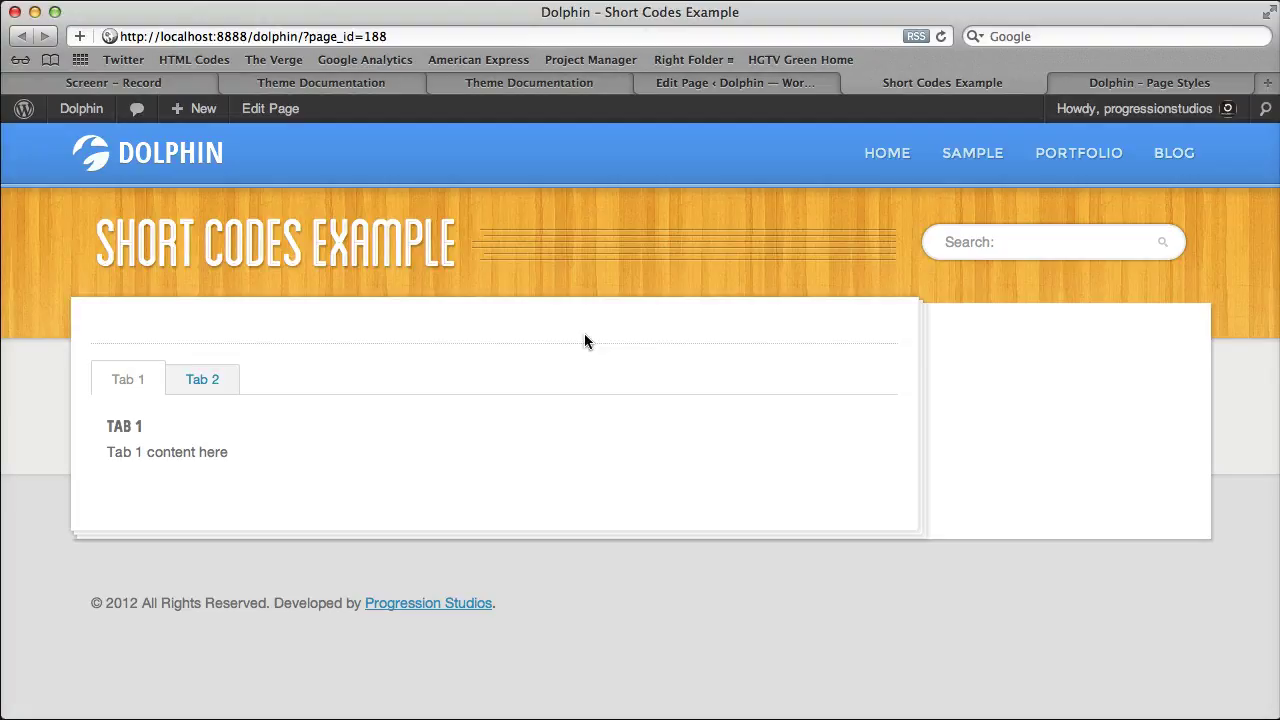
Test the tab group on the live page by switching back and forth between Tab 1 and Tab 2
left_click(205, 381)
left_click(143, 380)
left_click(204, 380)
left_click(134, 380)
left_click(187, 385)
left_click(100, 380)
left_click(201, 380)
left_click(101, 379)
left_click(226, 385)
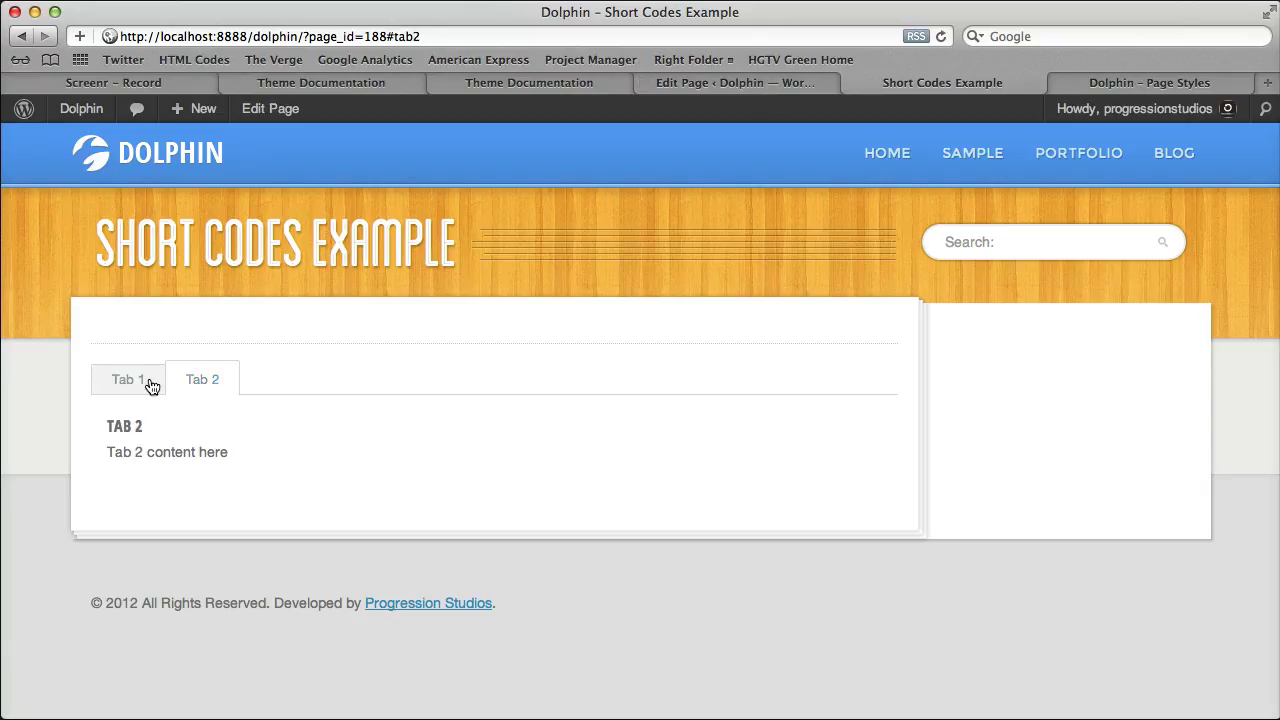
left_click(152, 386)
left_click(184, 386)
Return to the page editor and insert an image slider shortcode below the tab group
left_click(723, 82)
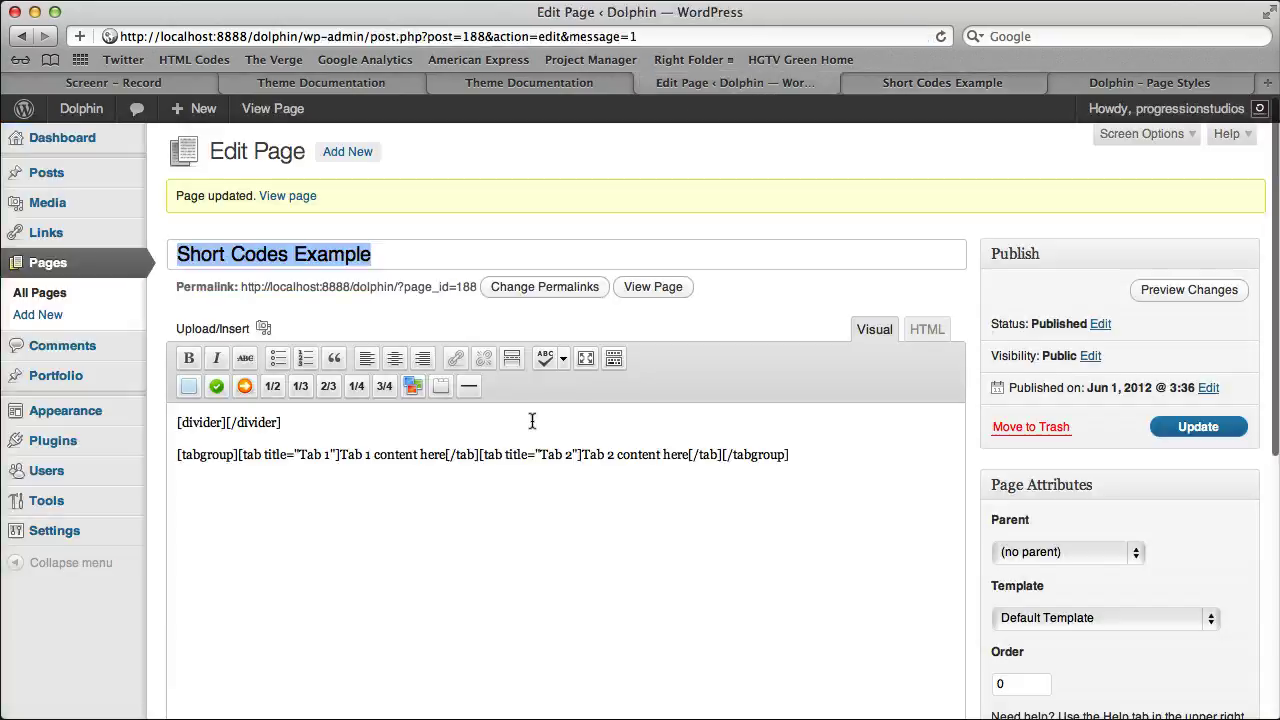
left_click_drag(480, 454, 722, 456)
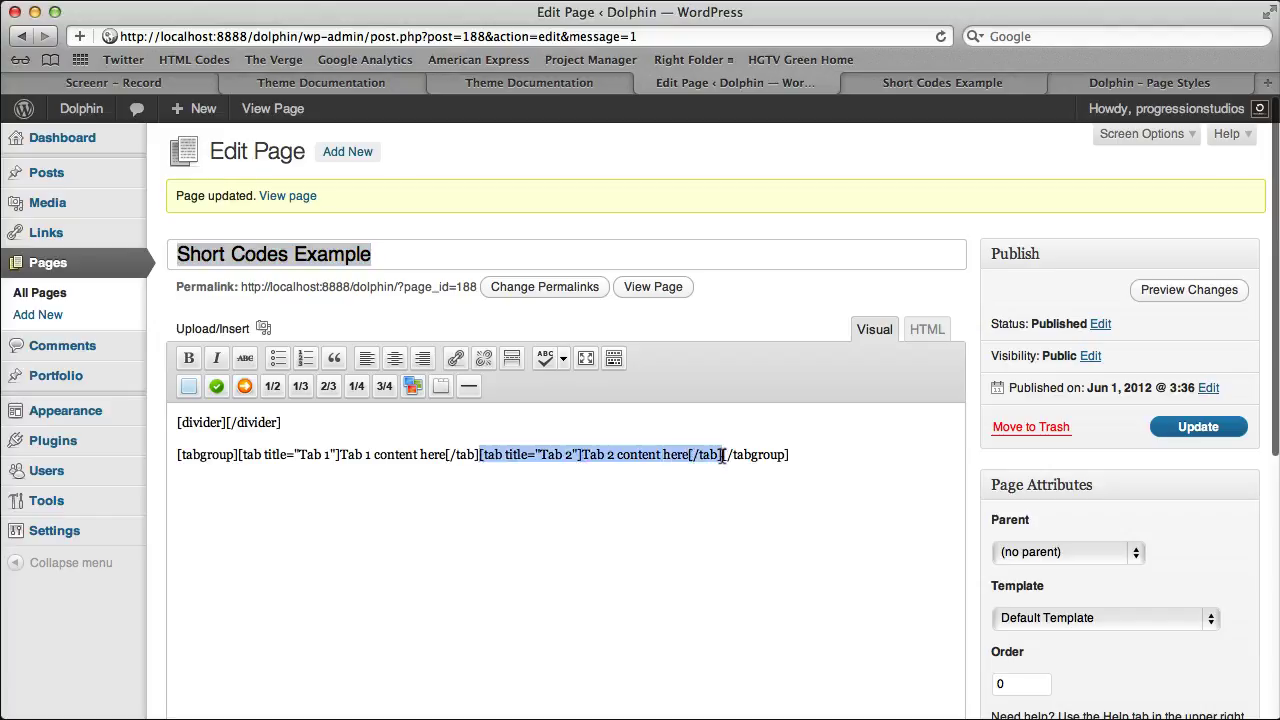
left_click(936, 474)
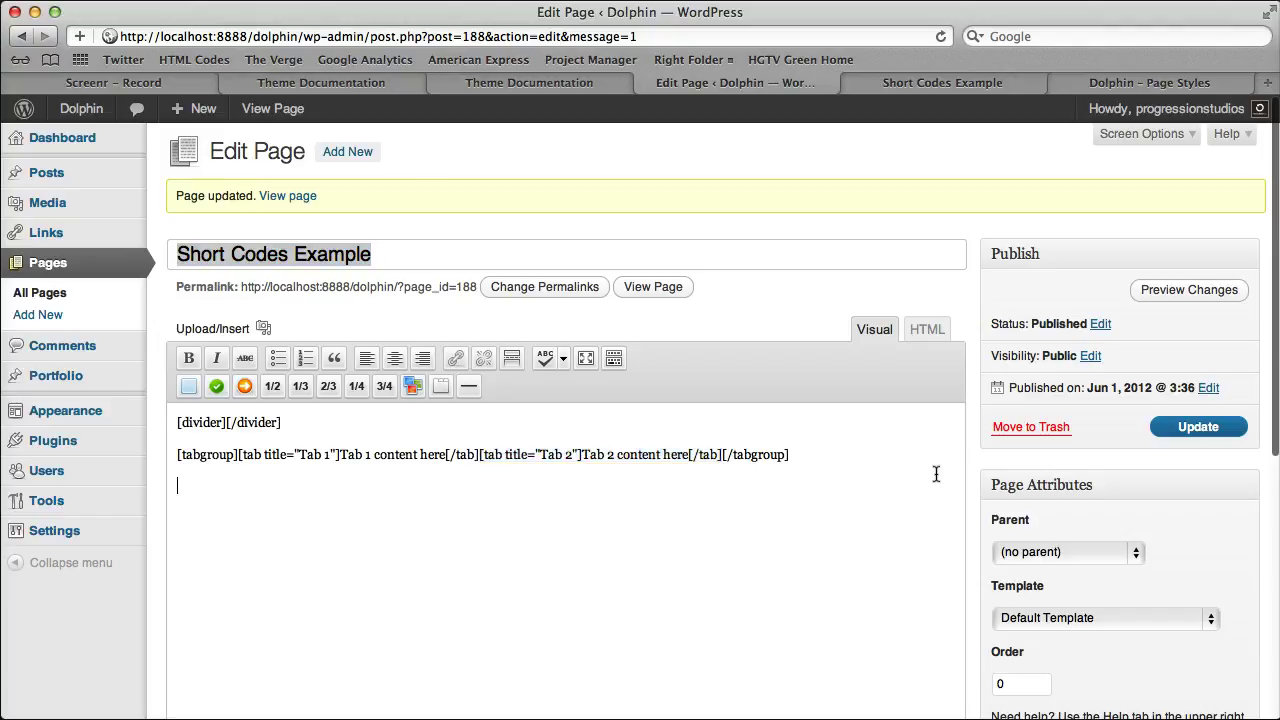
left_click(413, 386)
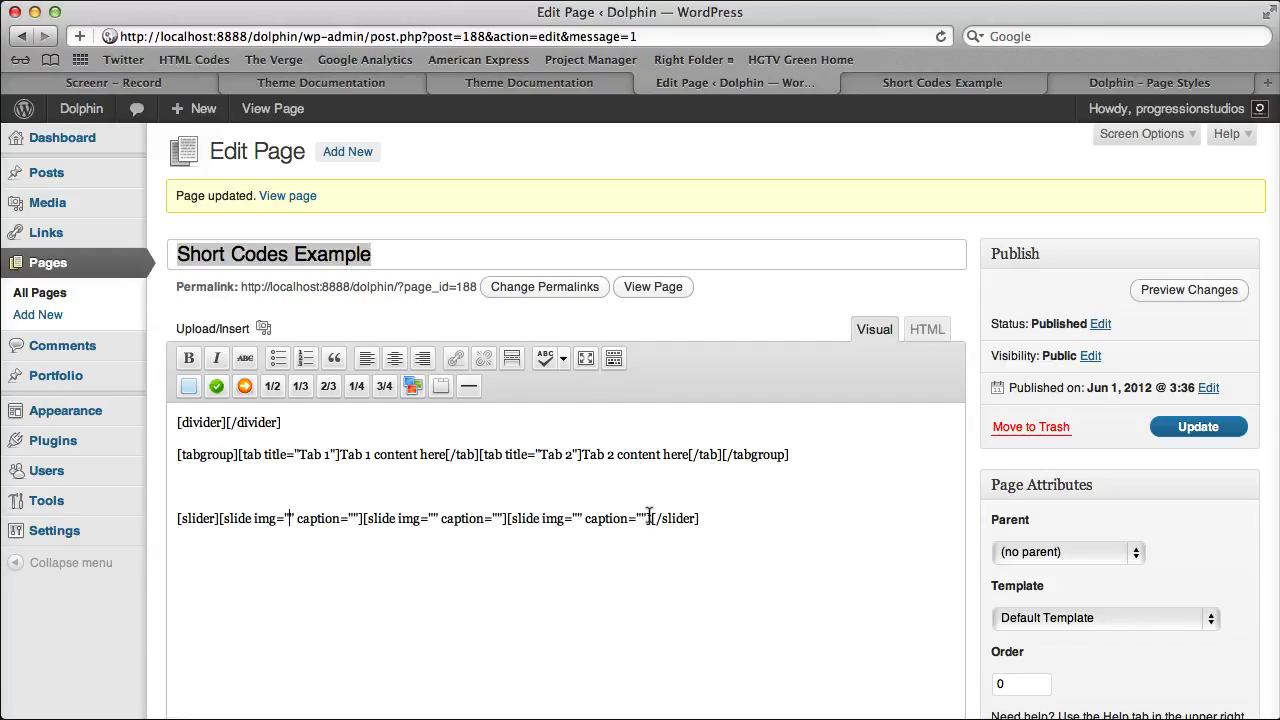
Remove the third slide entry from the slider shortcode, including its leftover opening bracket
left_click_drag(649, 517, 520, 519)
key("BackSpace")
key("BackSpace")
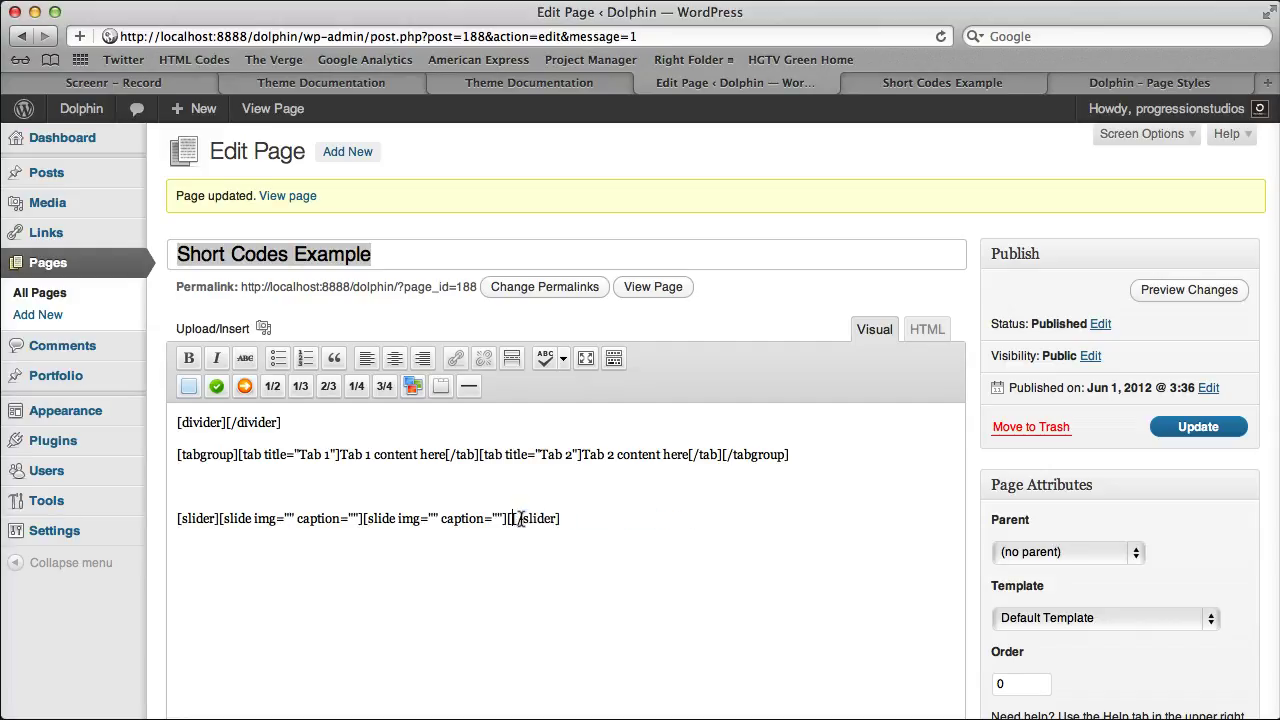
key("BackSpace")
Delete the slider, tab group and divider shortcodes to empty the page content
left_click_drag(609, 527, 343, 480)
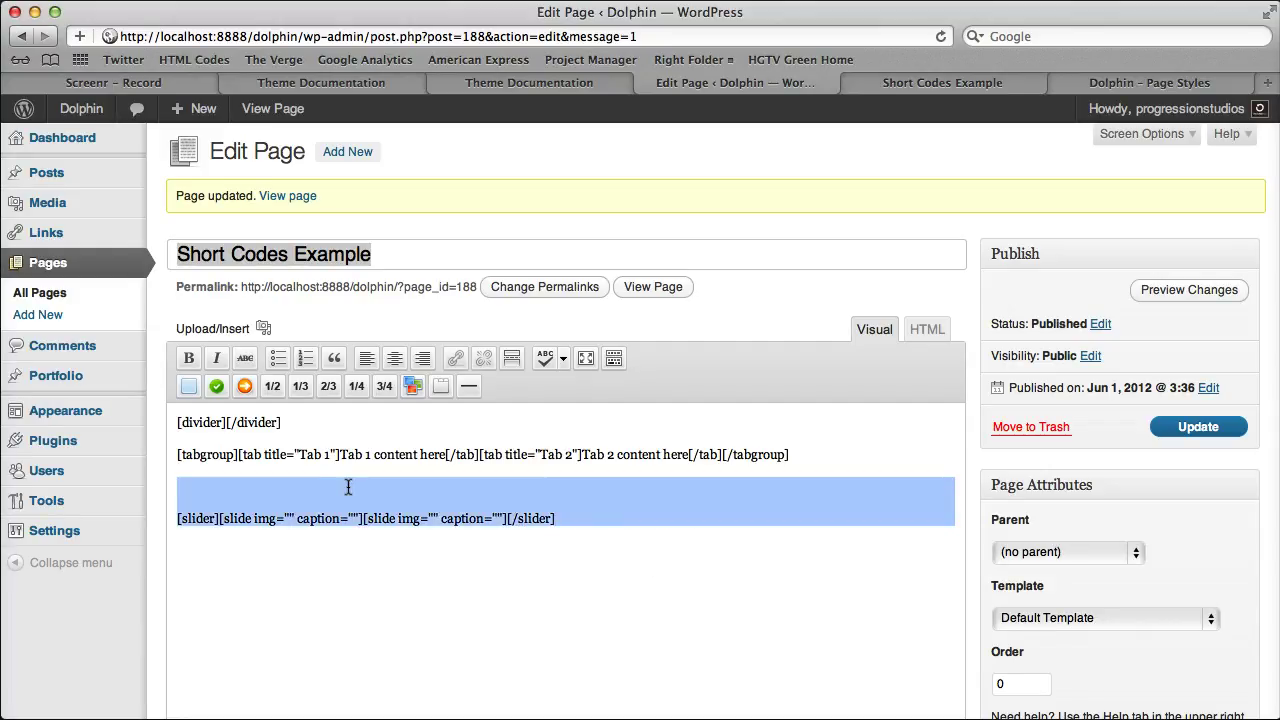
key("BackSpace")
left_click_drag(491, 543, 204, 420)
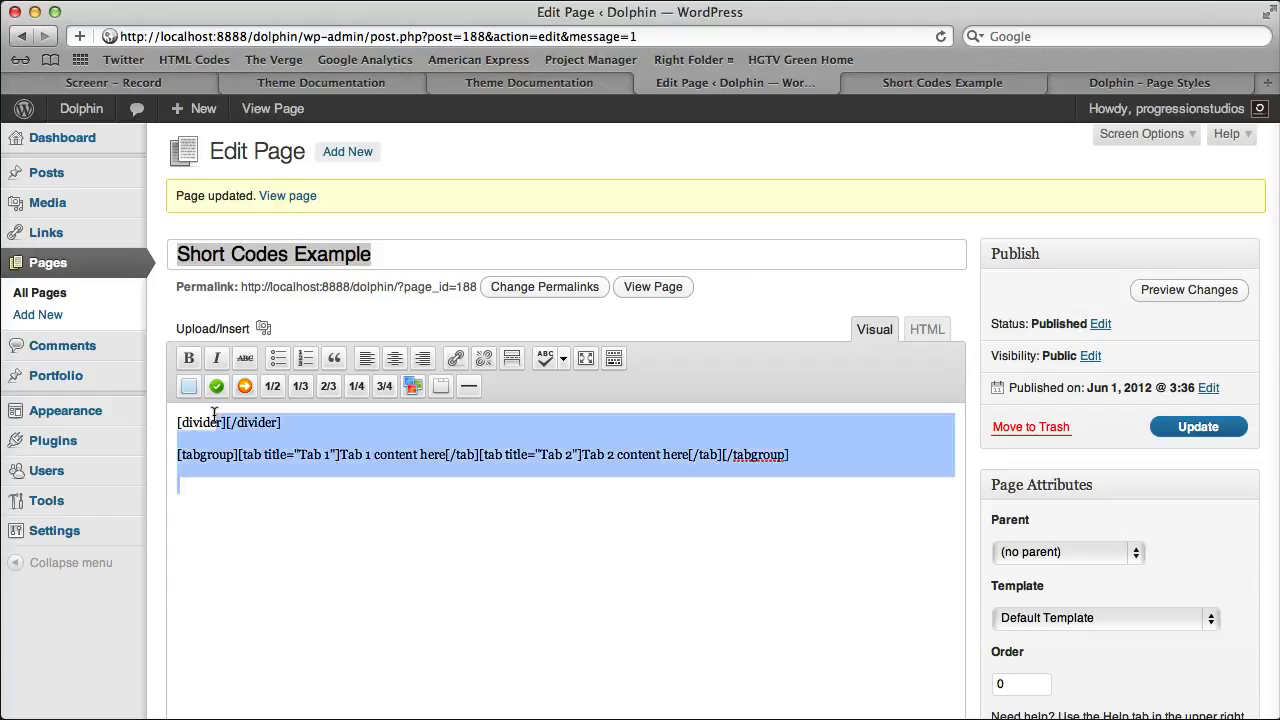
key("BackSpace")
key("BackSpace")
key("BackSpace")
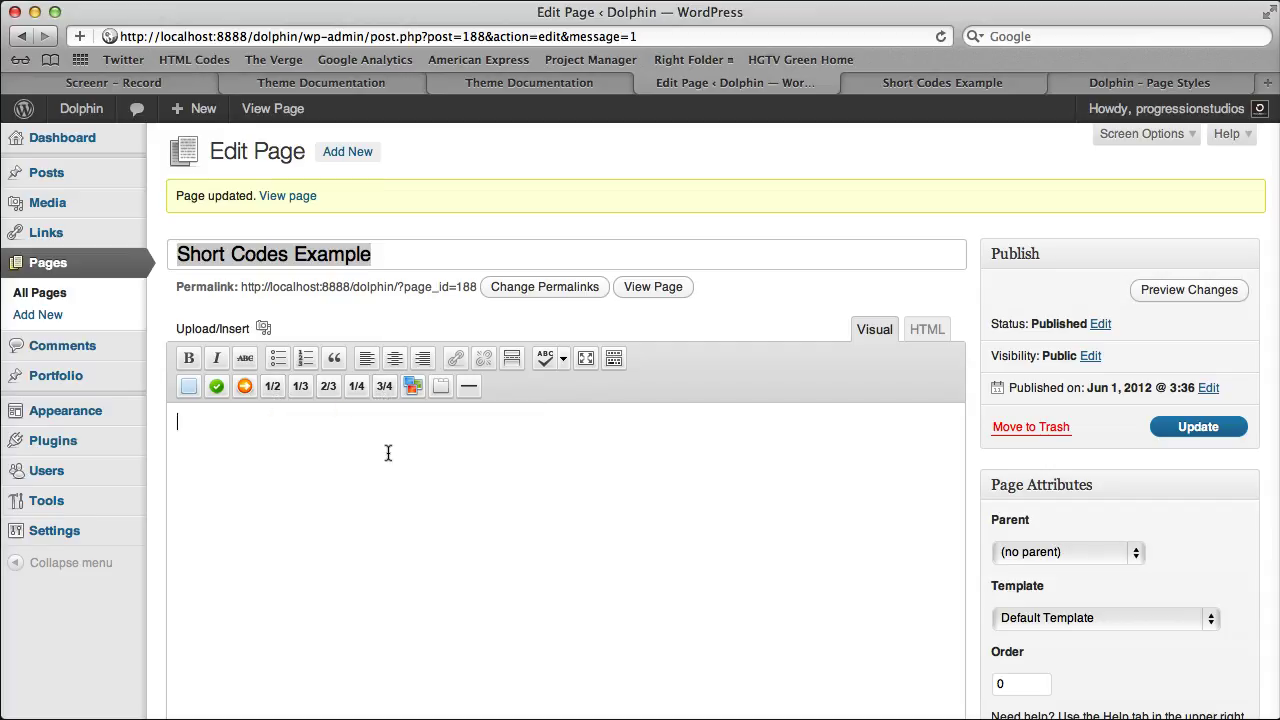
Insert two one-half column shortcodes side by side in the page content
left_click(272, 389)
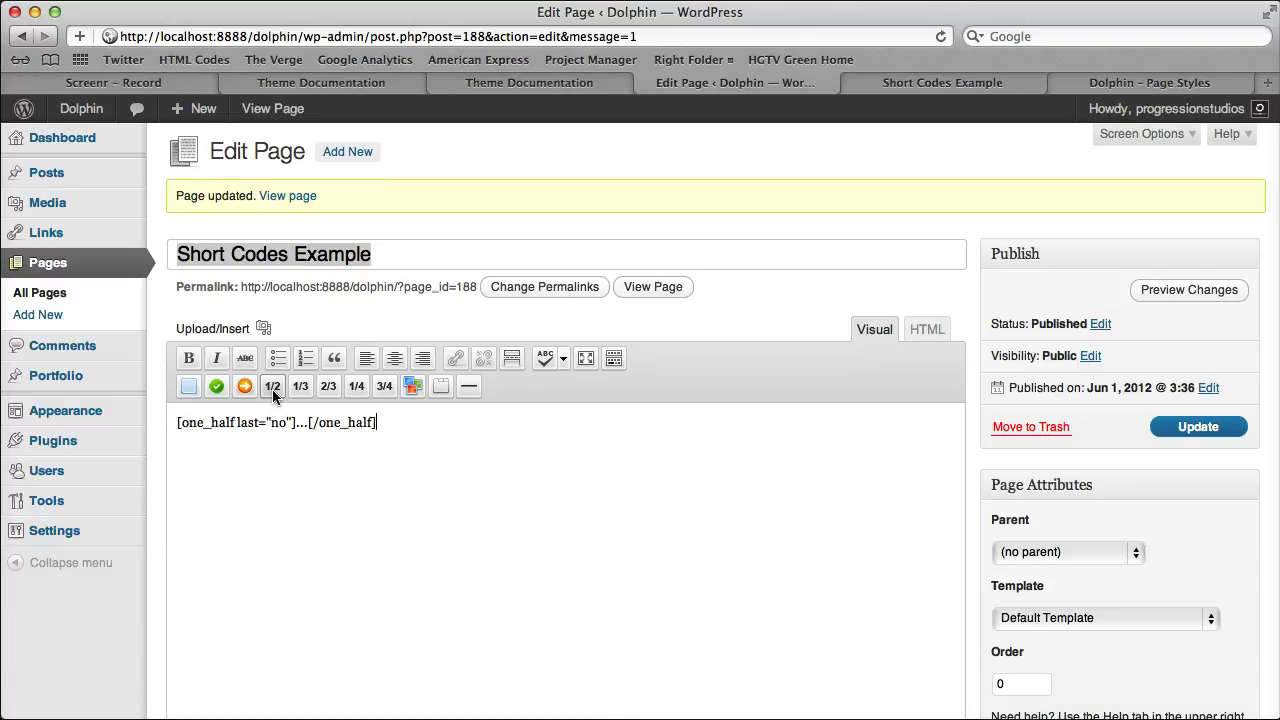
left_click(272, 389)
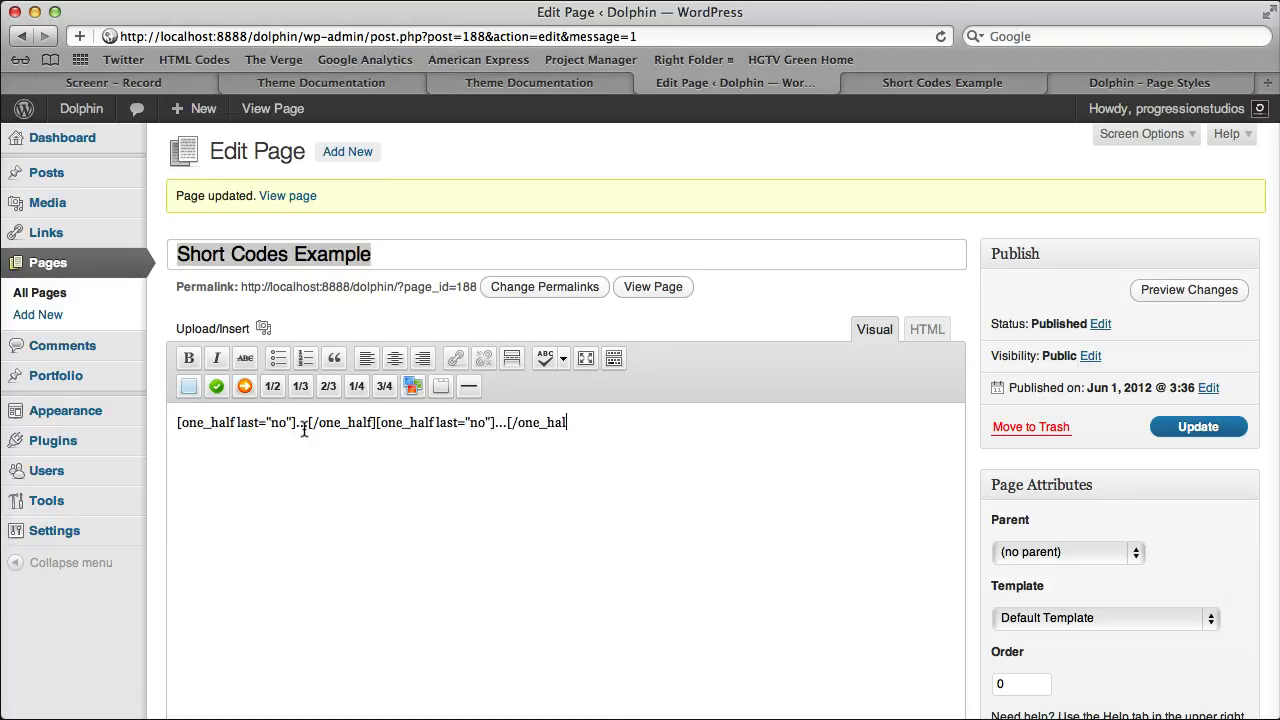
key("ctrl+a")
key("BackSpace")
left_click(269, 385)
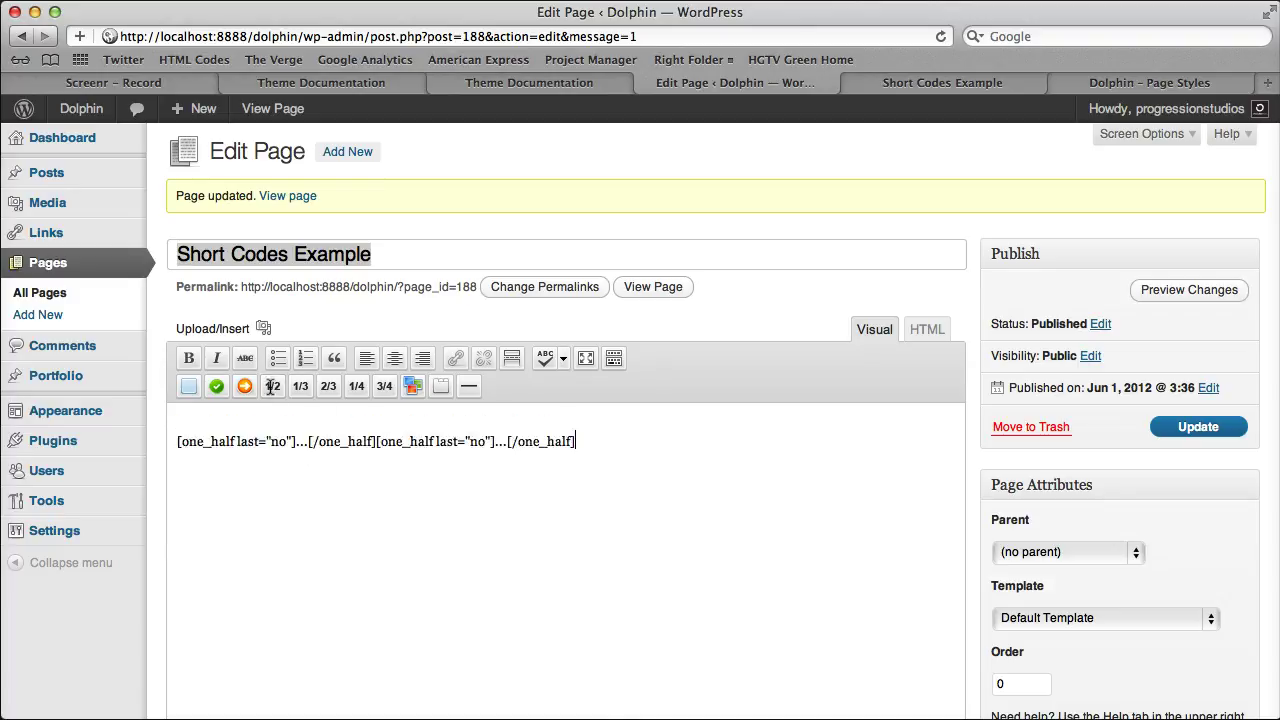
Replace the placeholder dots in both one-half columns with the text "1/2"
left_click(306, 441)
key("BackSpace")
key("BackSpace")
key("BackSpace")
type("1/4")
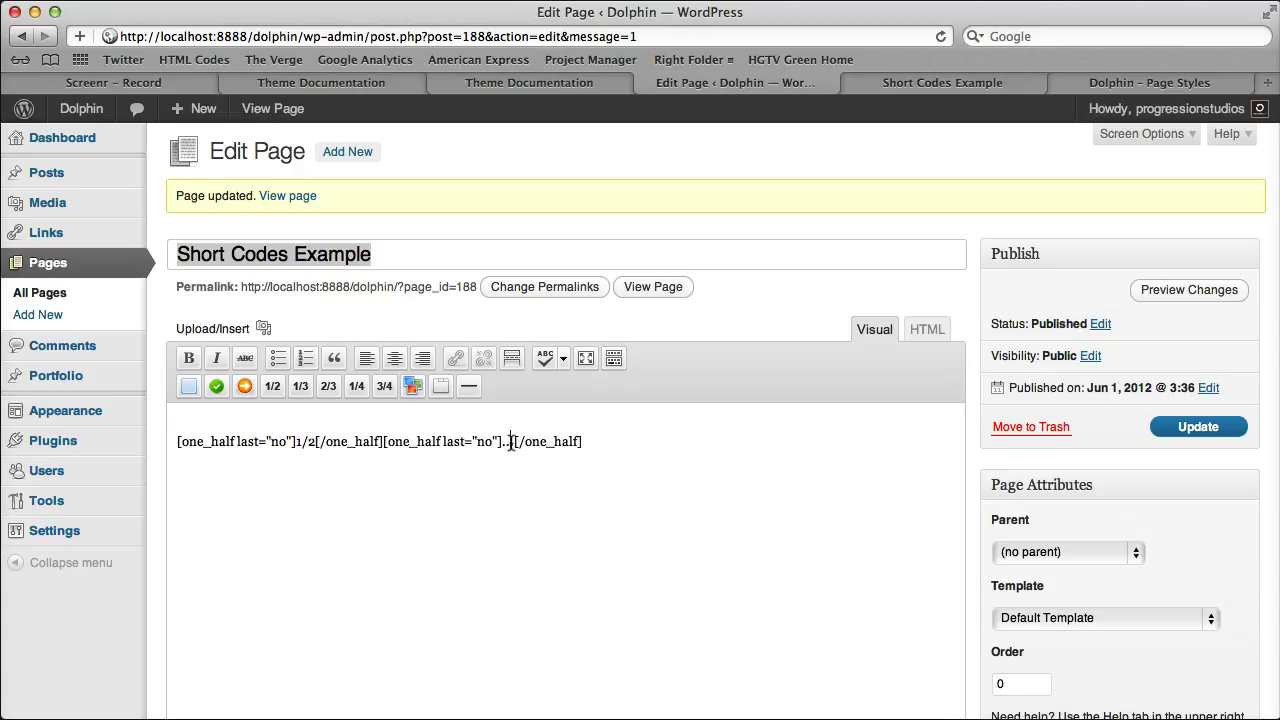
key("BackSpace")
key("BackSpace")
type("1/2")
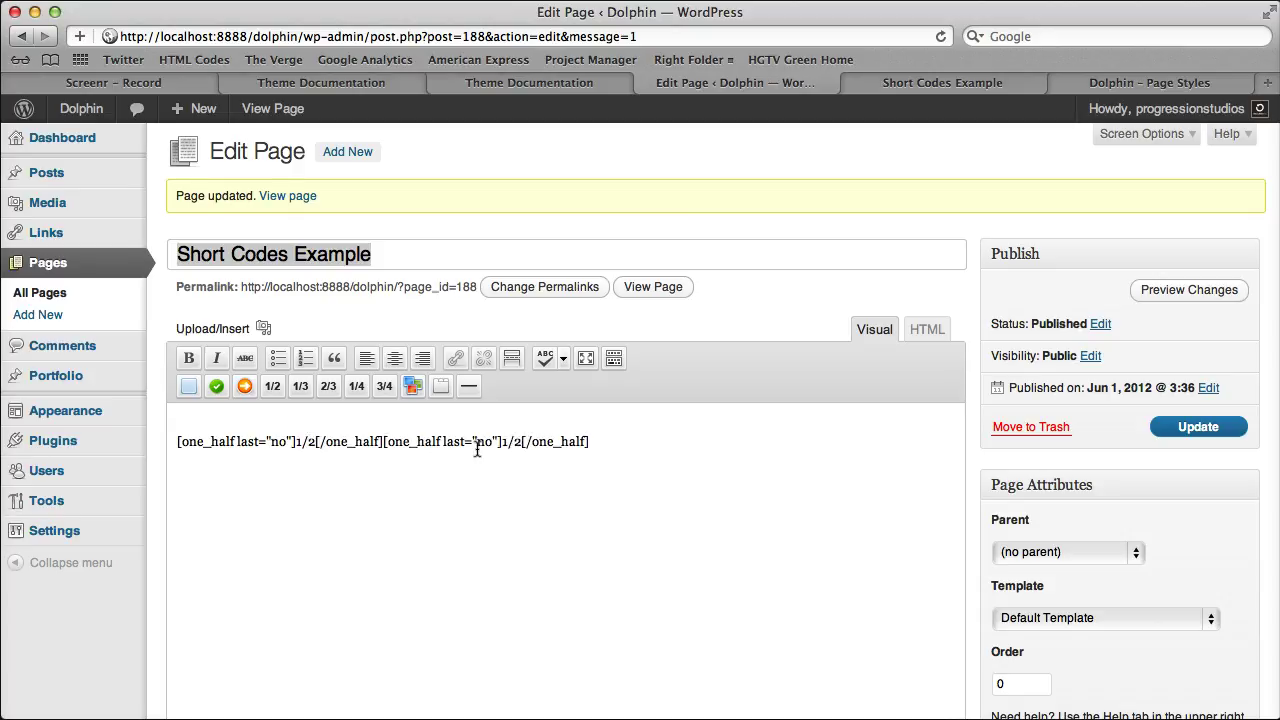
Set the last attribute of the second one-half column to "yes"
left_click_drag(490, 441, 497, 441)
double_click(481, 441)
type("yes")
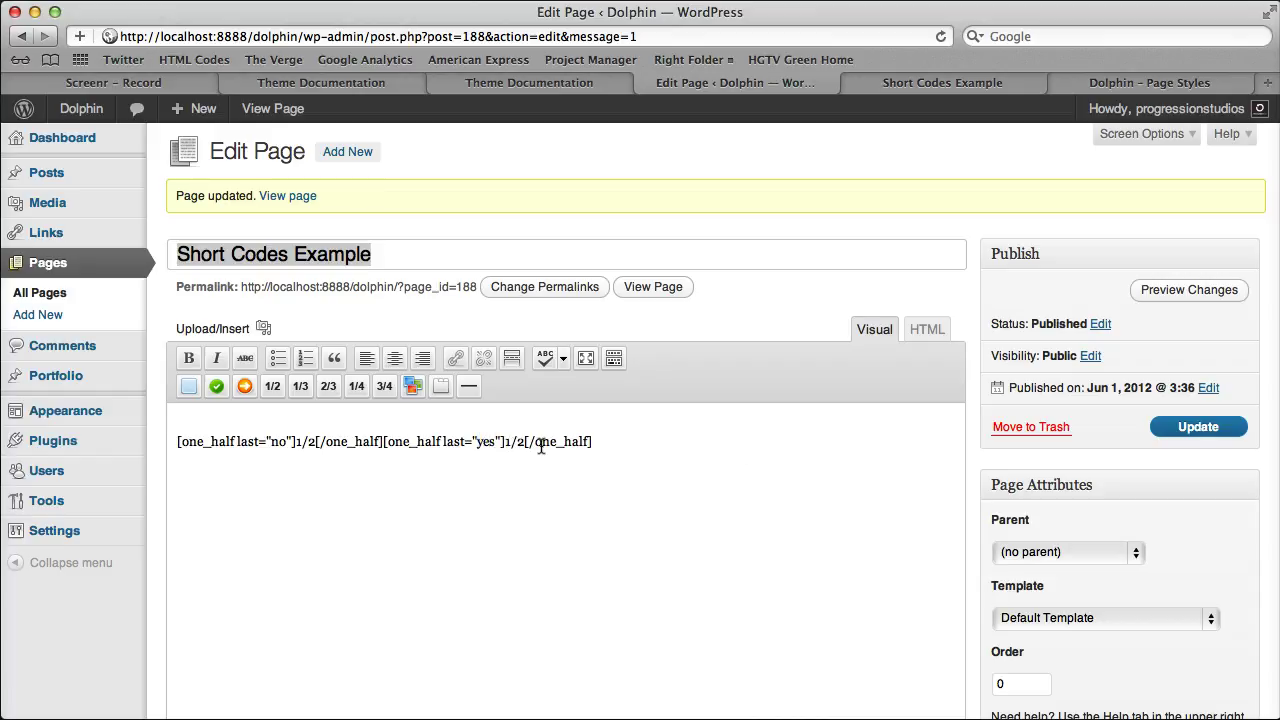
Update the page and reload its live view to check the two half-width columns
left_click(1170, 428)
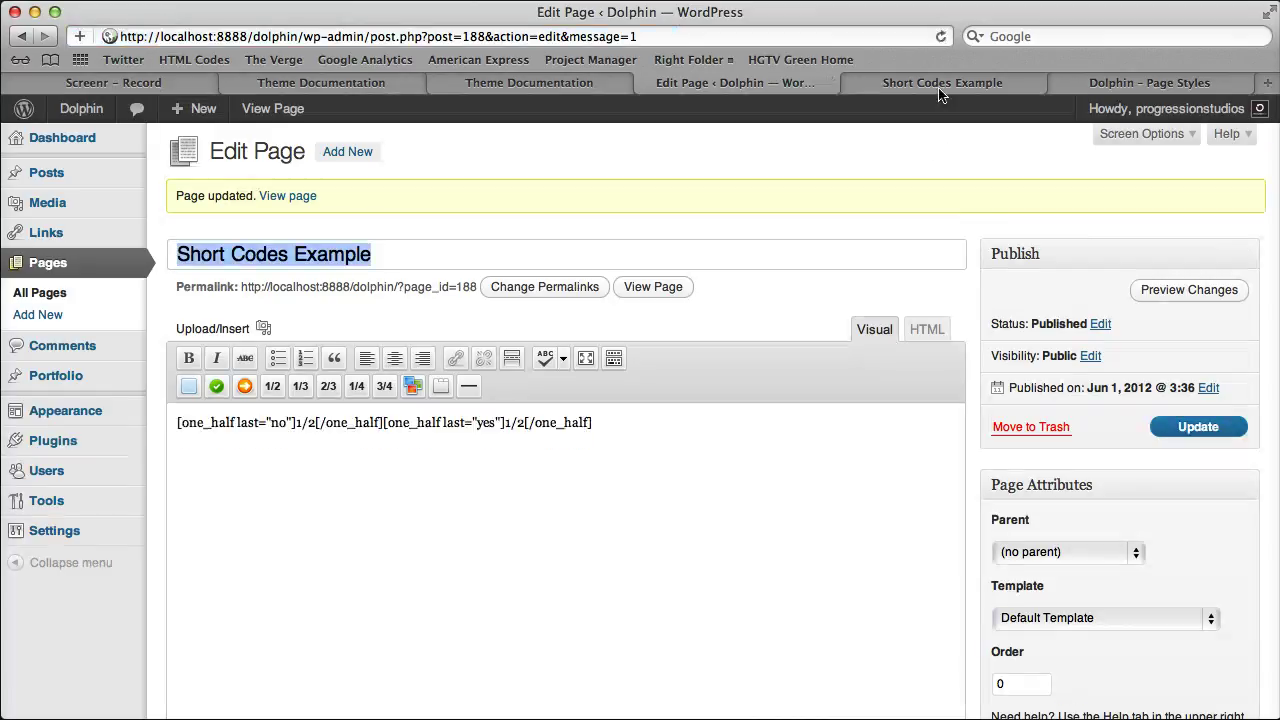
left_click(942, 82)
left_click(940, 36)
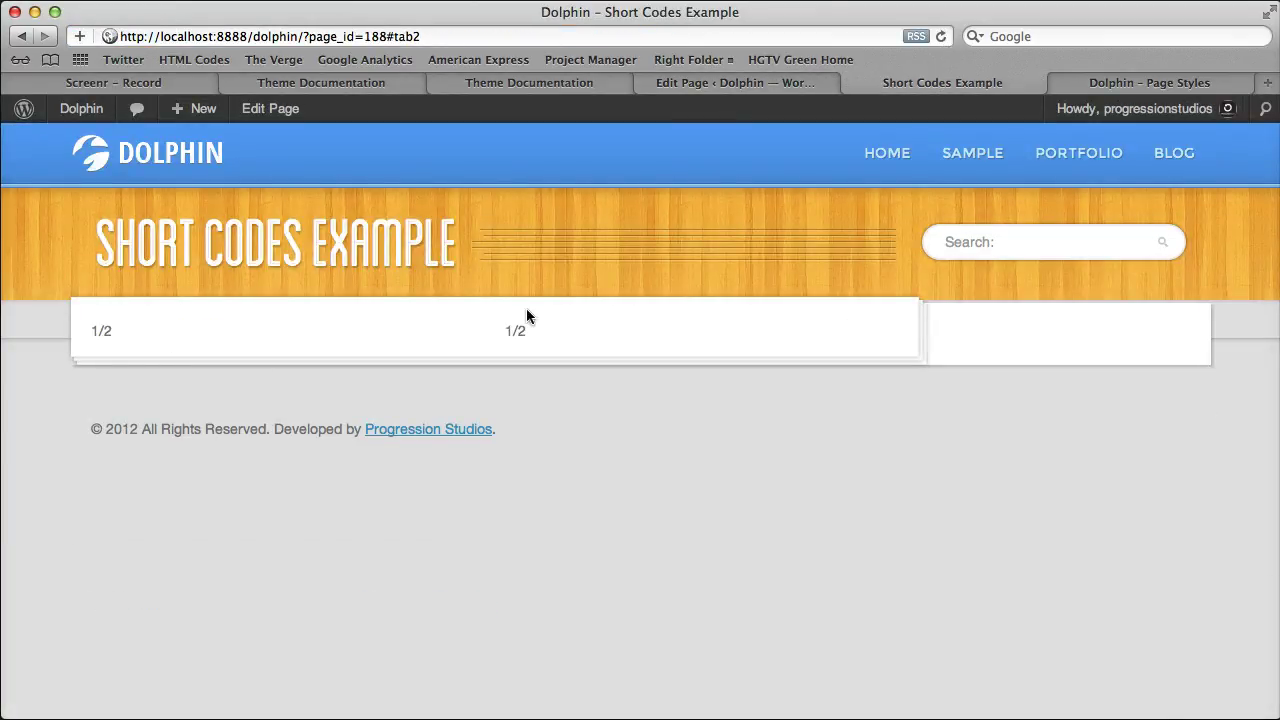
Return to the page editor and insert four one-fourth column shortcodes below the half columns
left_click(742, 80)
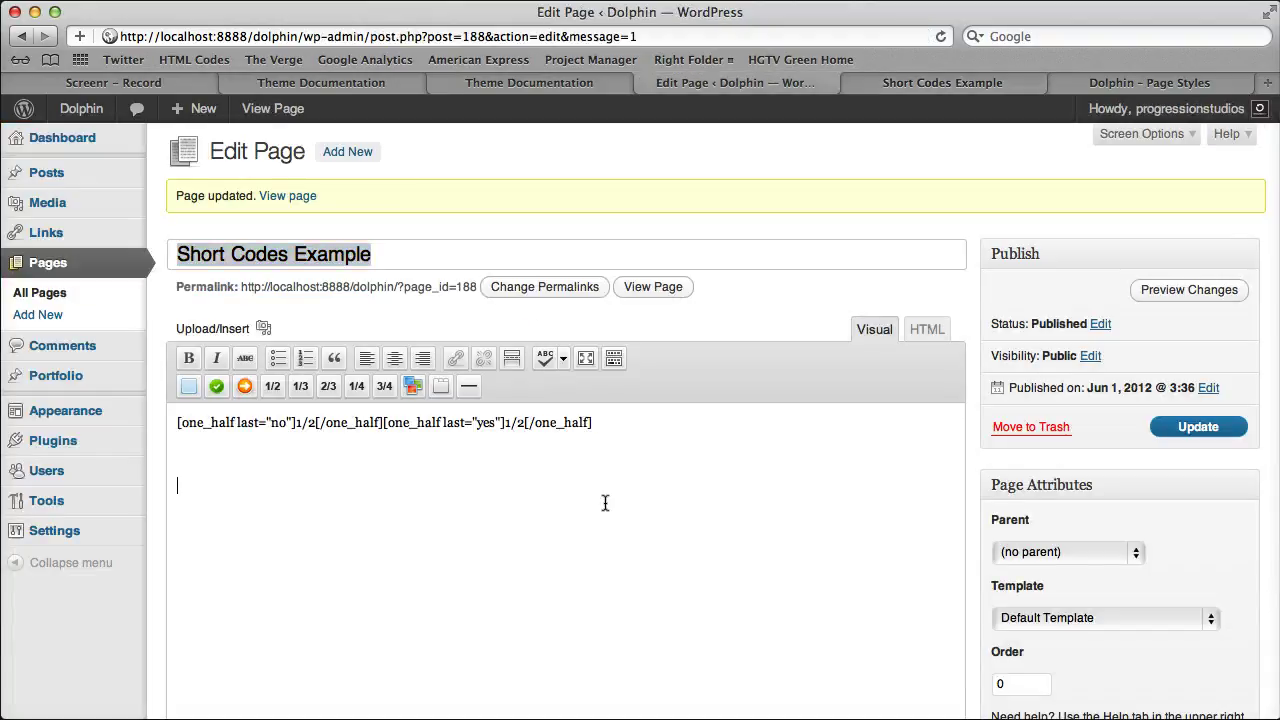
left_click(358, 387)
left_click(358, 387)
left_click(358, 387)
left_click(358, 387)
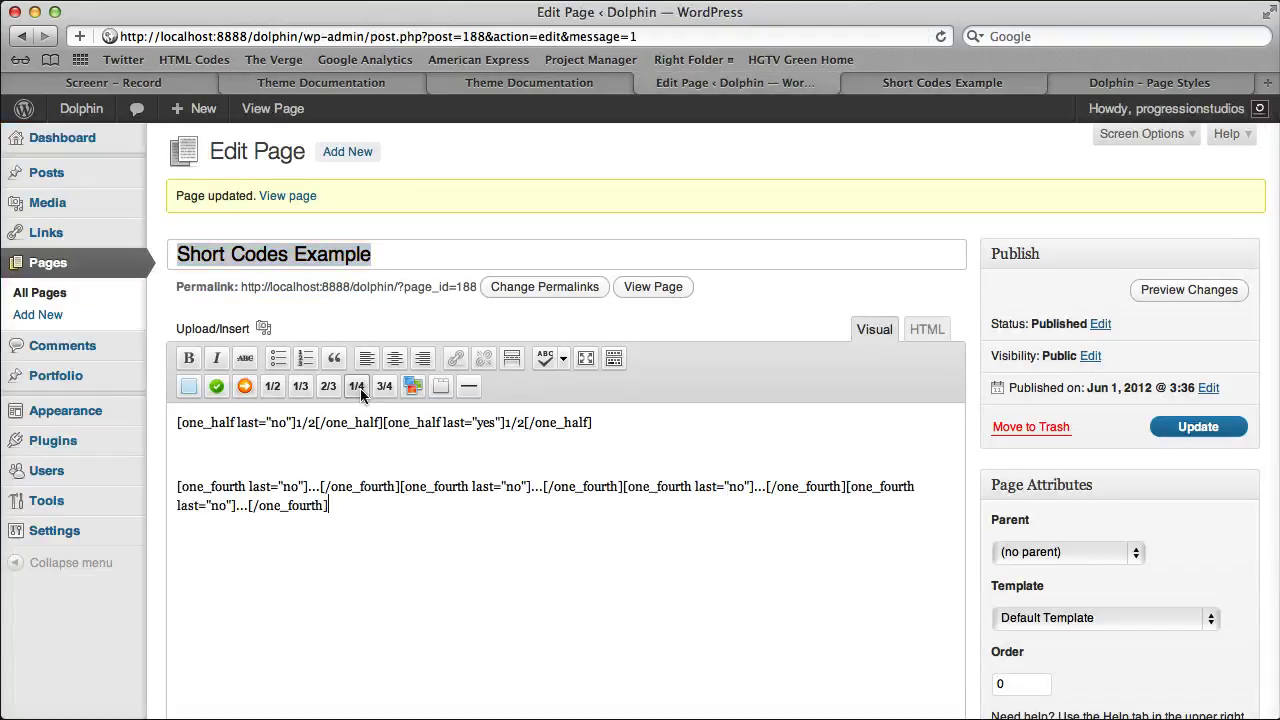
Enter "1/4" as content in each of the four one-fourth columns and set the fourth column's last attribute to "yes"
double_click(313, 486)
key("BackSpace")
type("4")
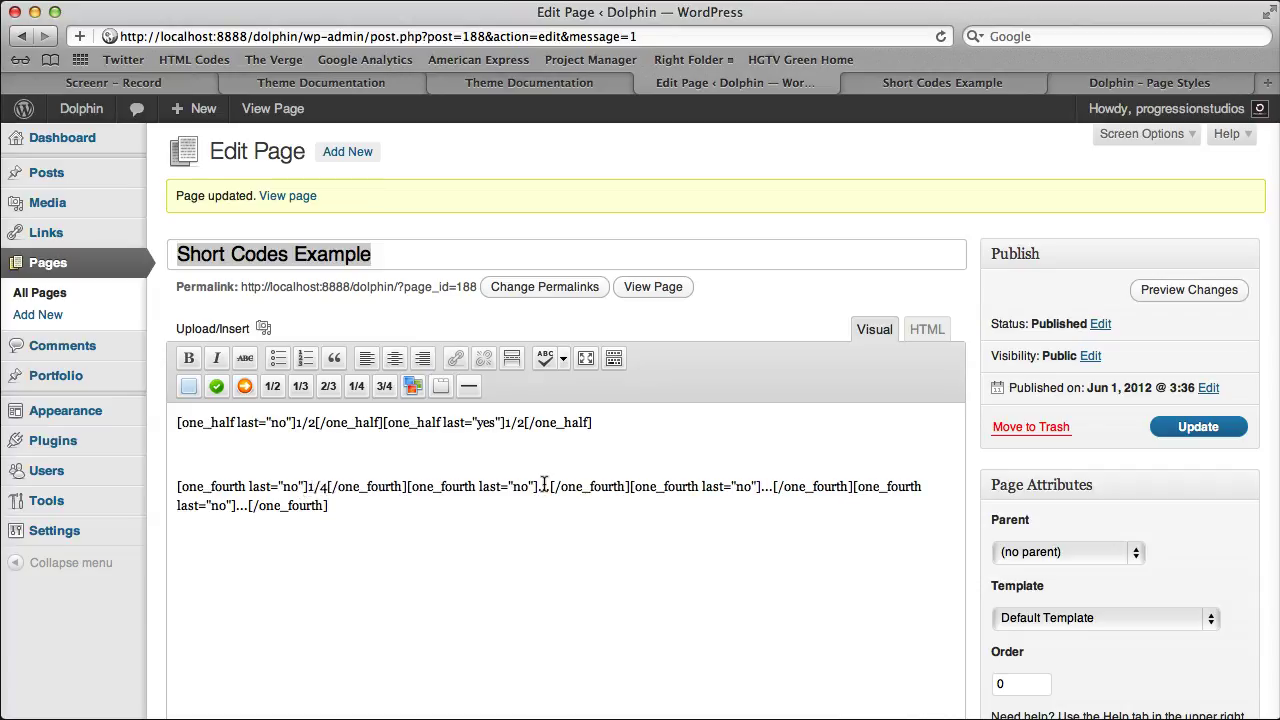
type("1/4")
left_click(782, 487)
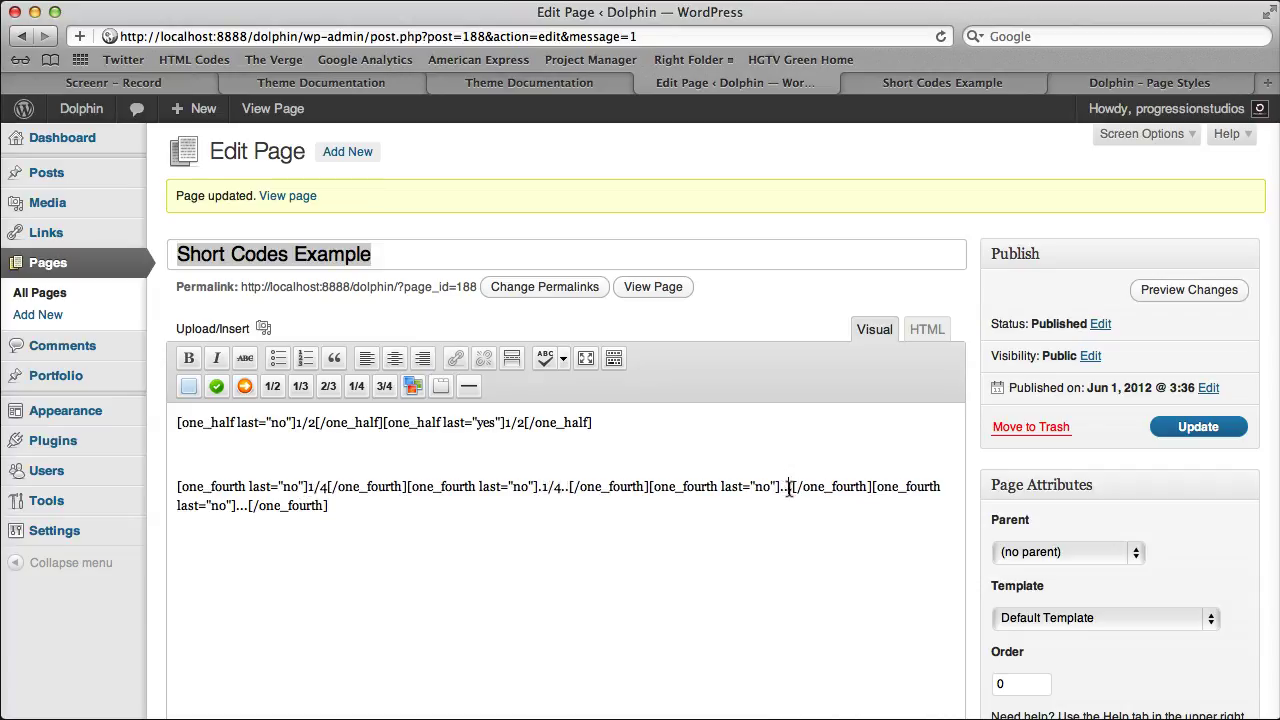
type("1/4.")
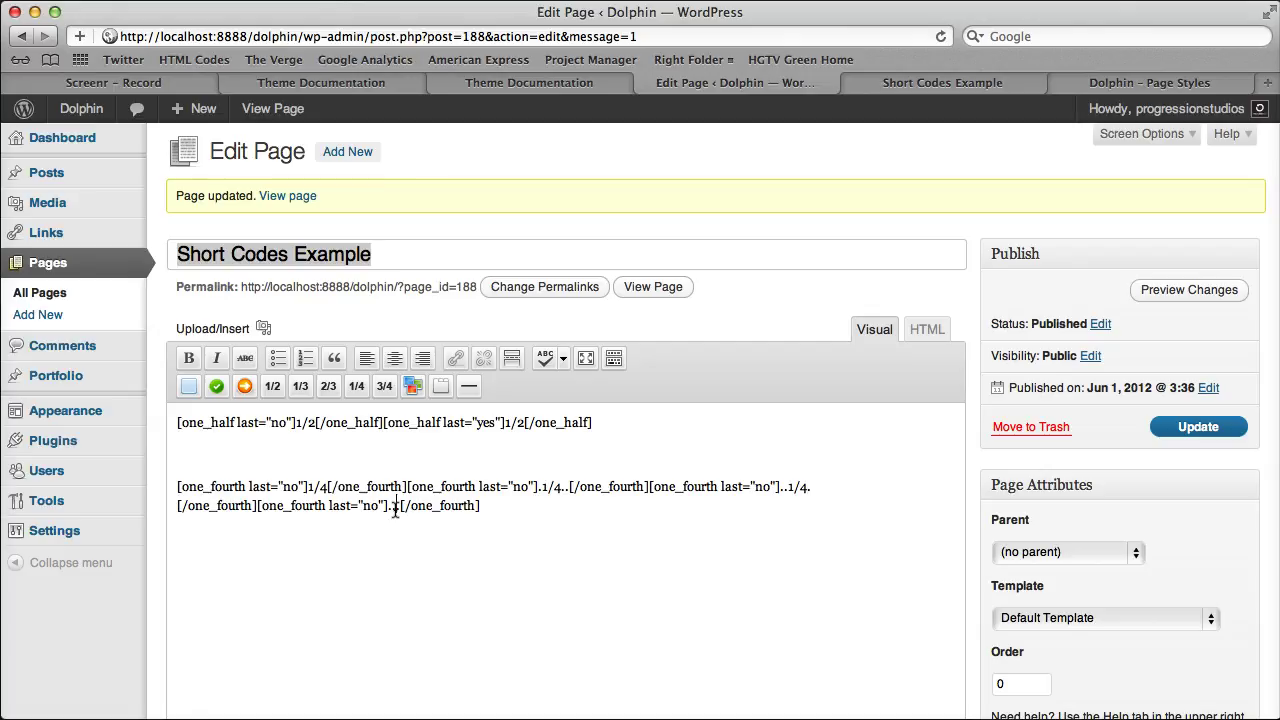
left_click(395, 508)
type("1/4.")
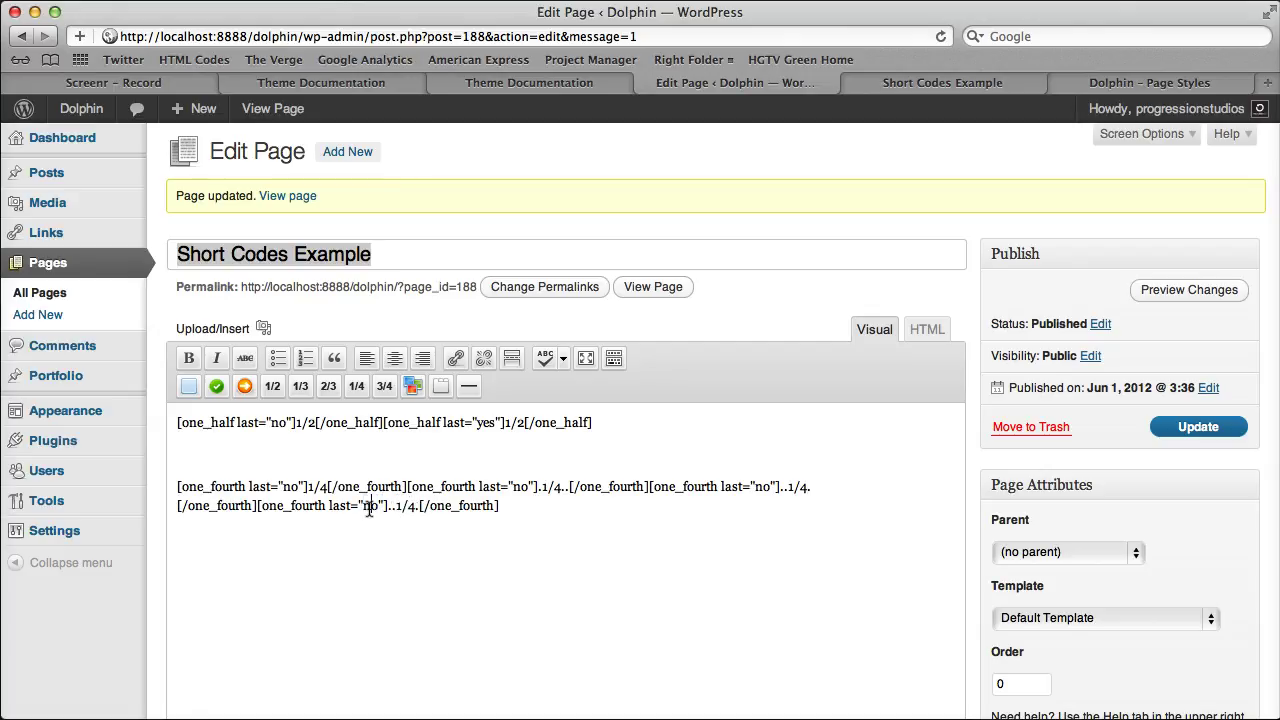
double_click(369, 507)
type("yes")
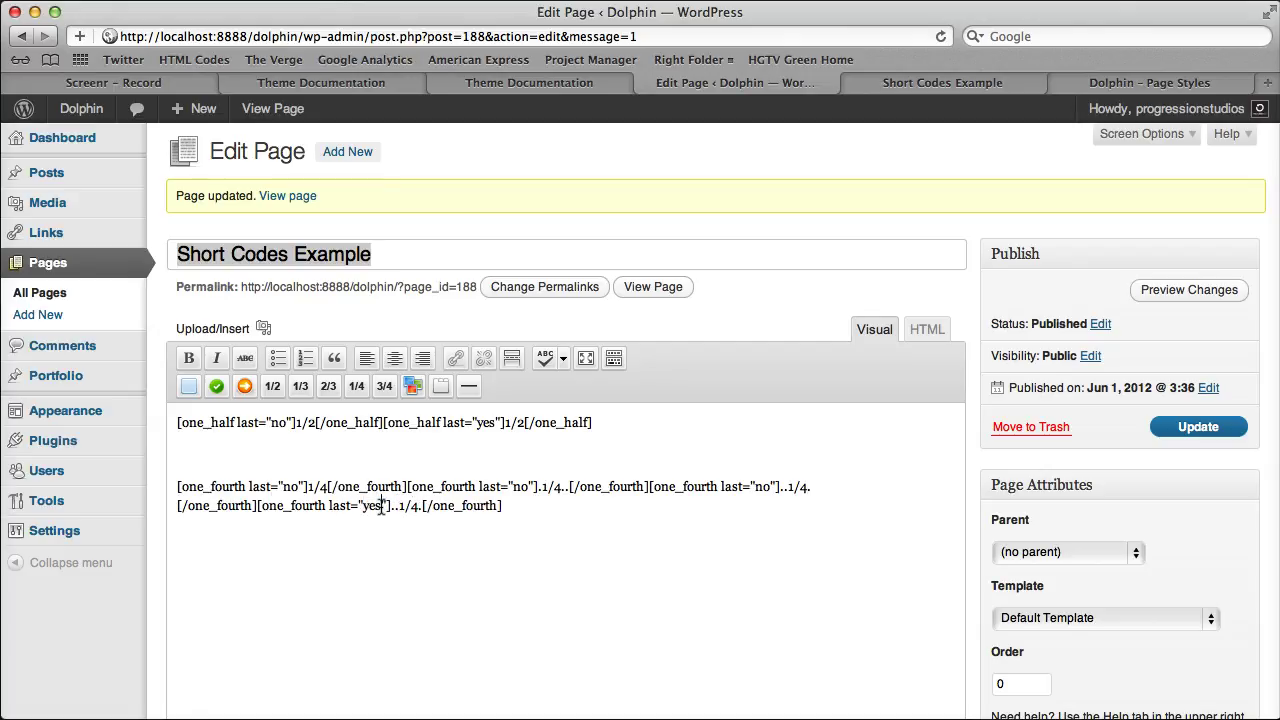
Update the page and reload its live view to check the four quarter-width columns
left_click(1196, 427)
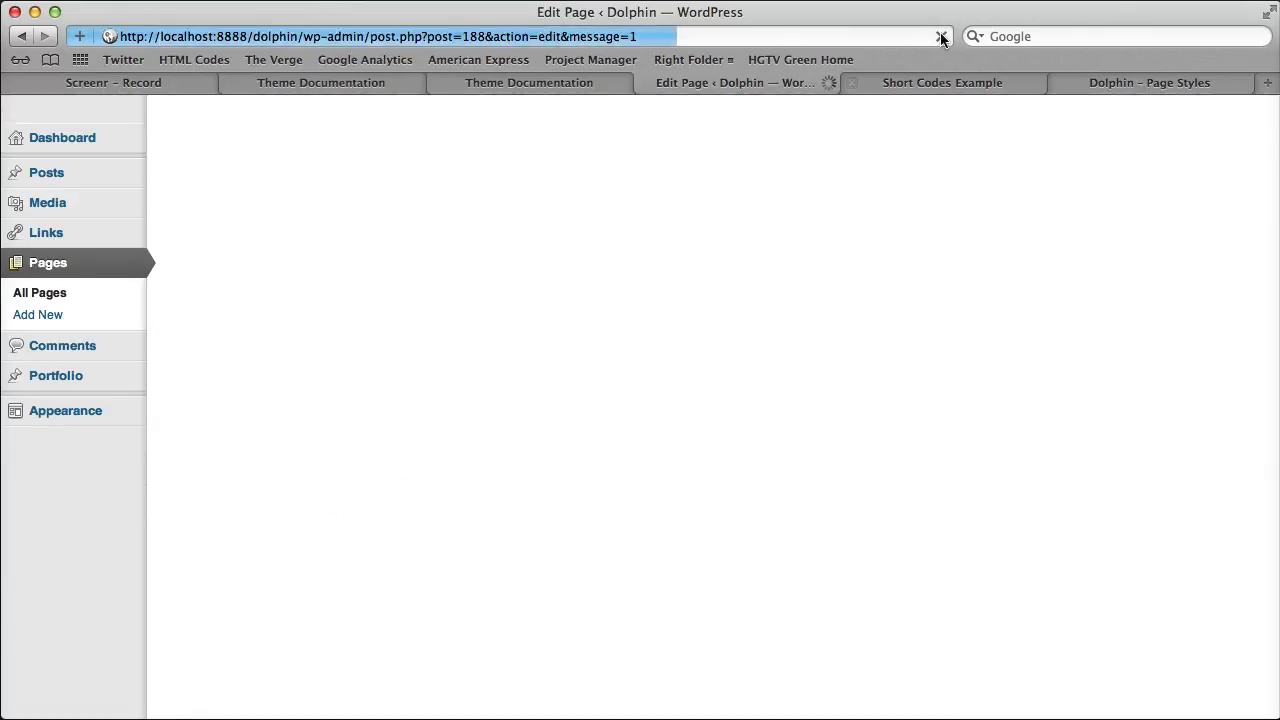
left_click(942, 82)
key("super+r")
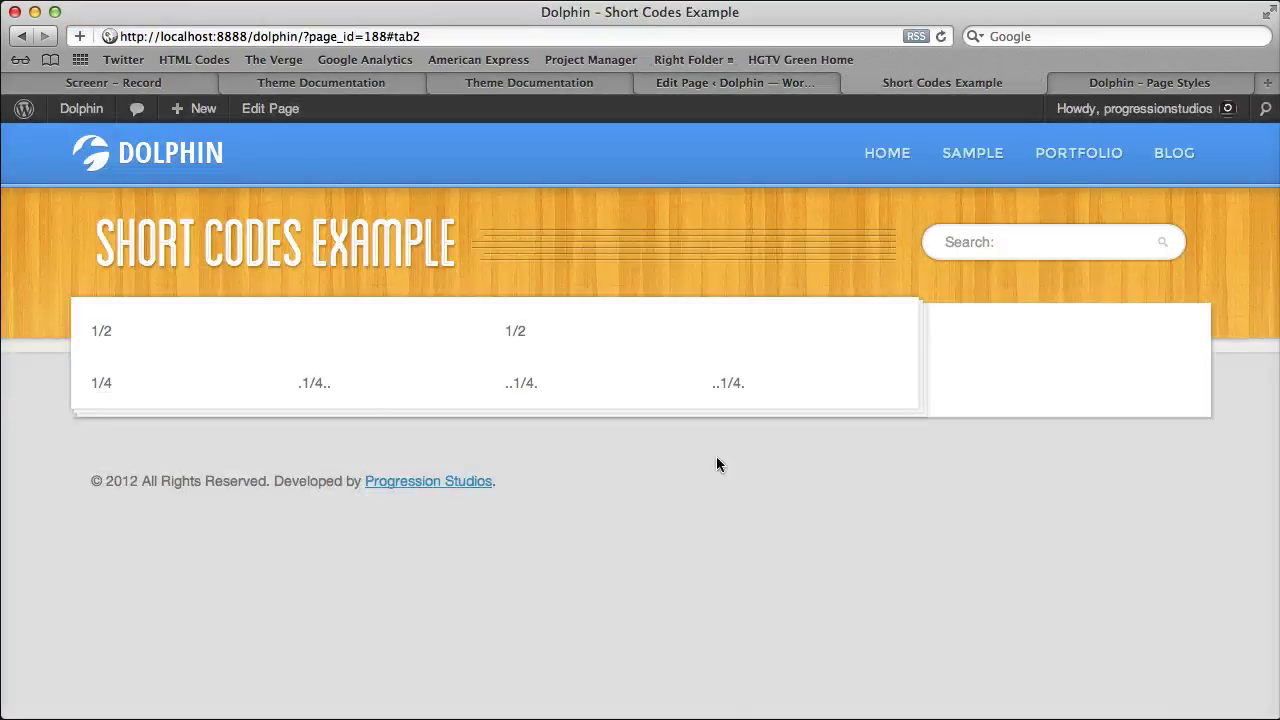
Return to the page editor and insert a one-third and a two-thirds column shortcode below the quarter columns
left_click(760, 86)
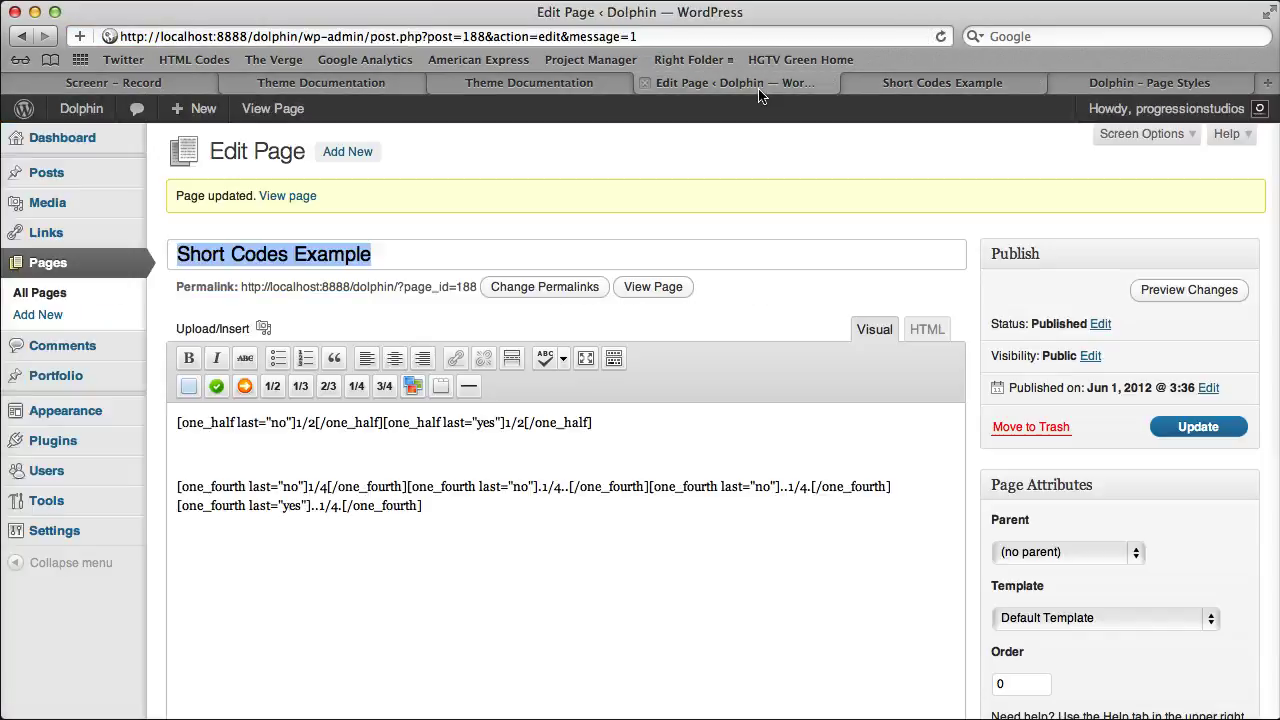
left_click(298, 389)
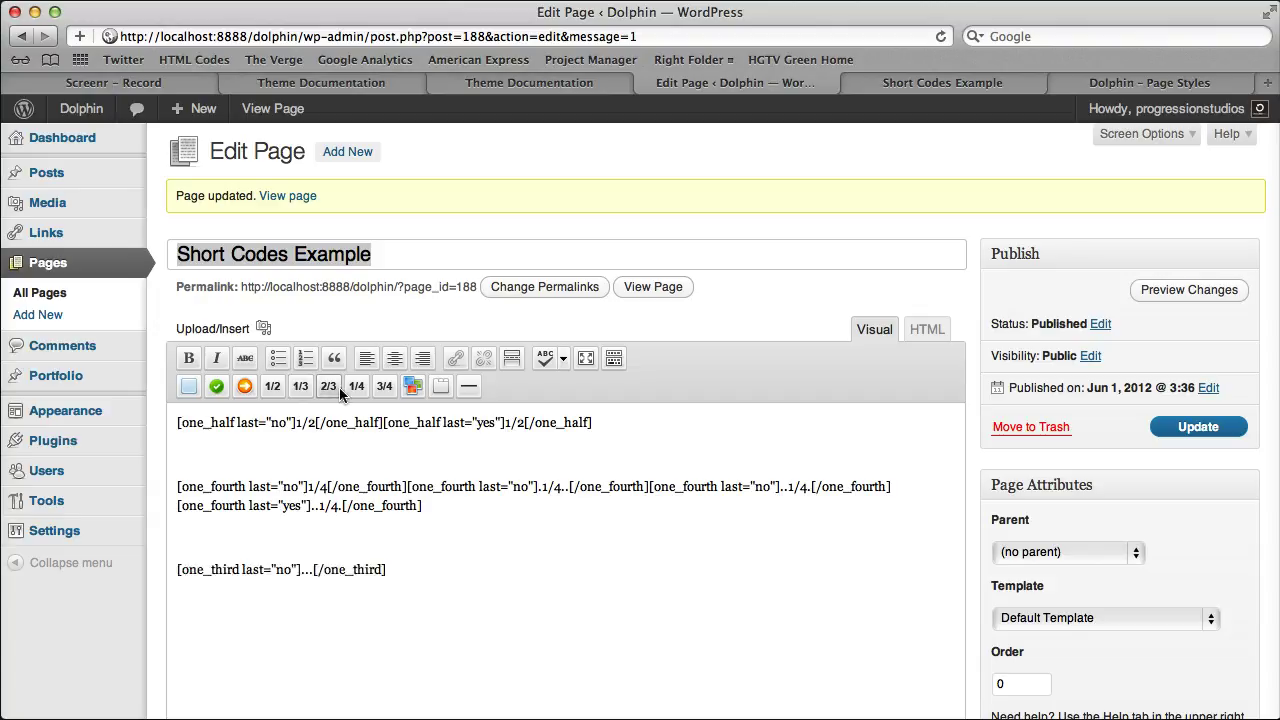
left_click(328, 386)
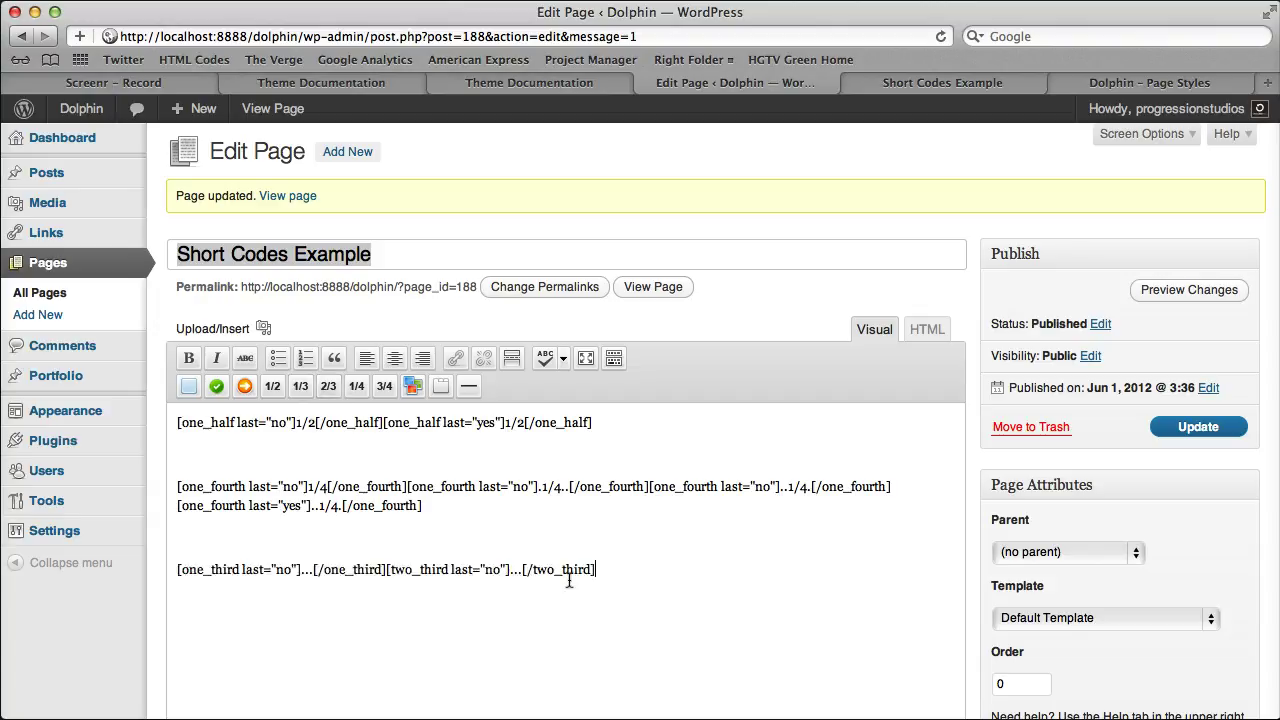
Set the last attribute of the two-thirds column shortcode to "yes"
double_click(493, 570)
type("ayes")
key("Left")
key("Left")
key("Left")
key("BackSpace")
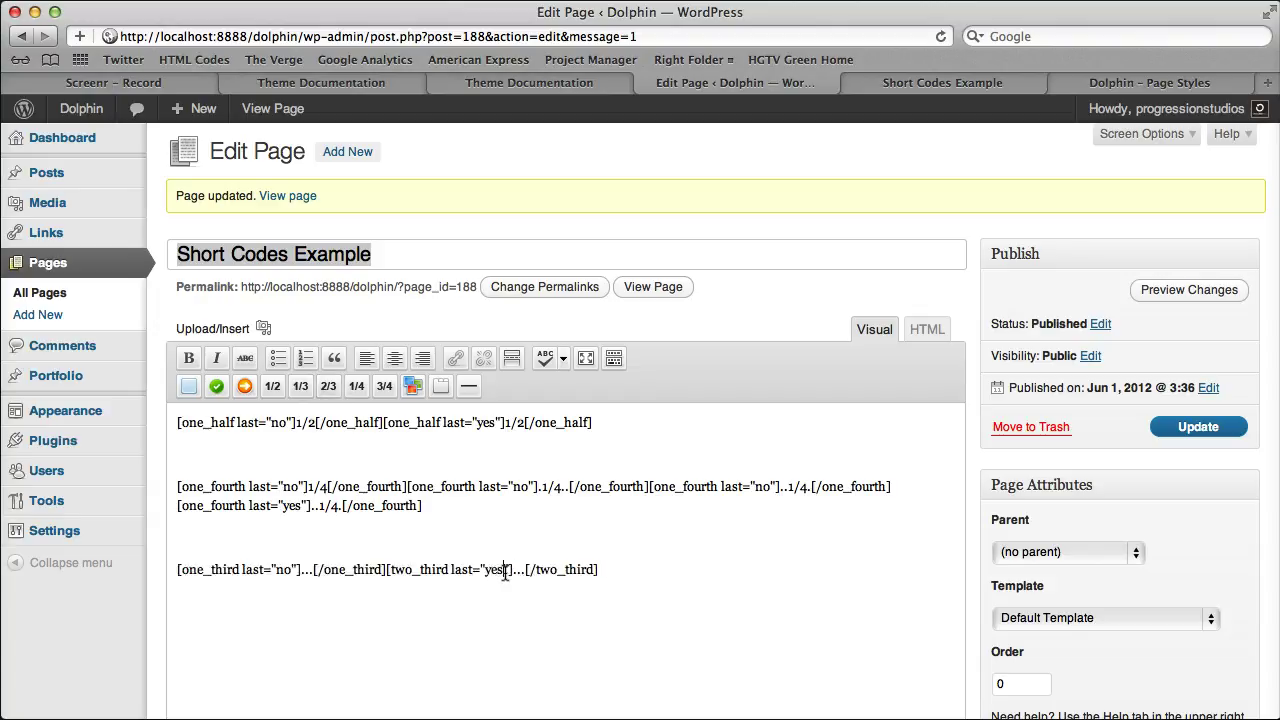
Replace the placeholder content with "2/3" in the two-thirds column and "1/3" in the one-third column
double_click(519, 570)
key("BackSpace")
type("2/3")
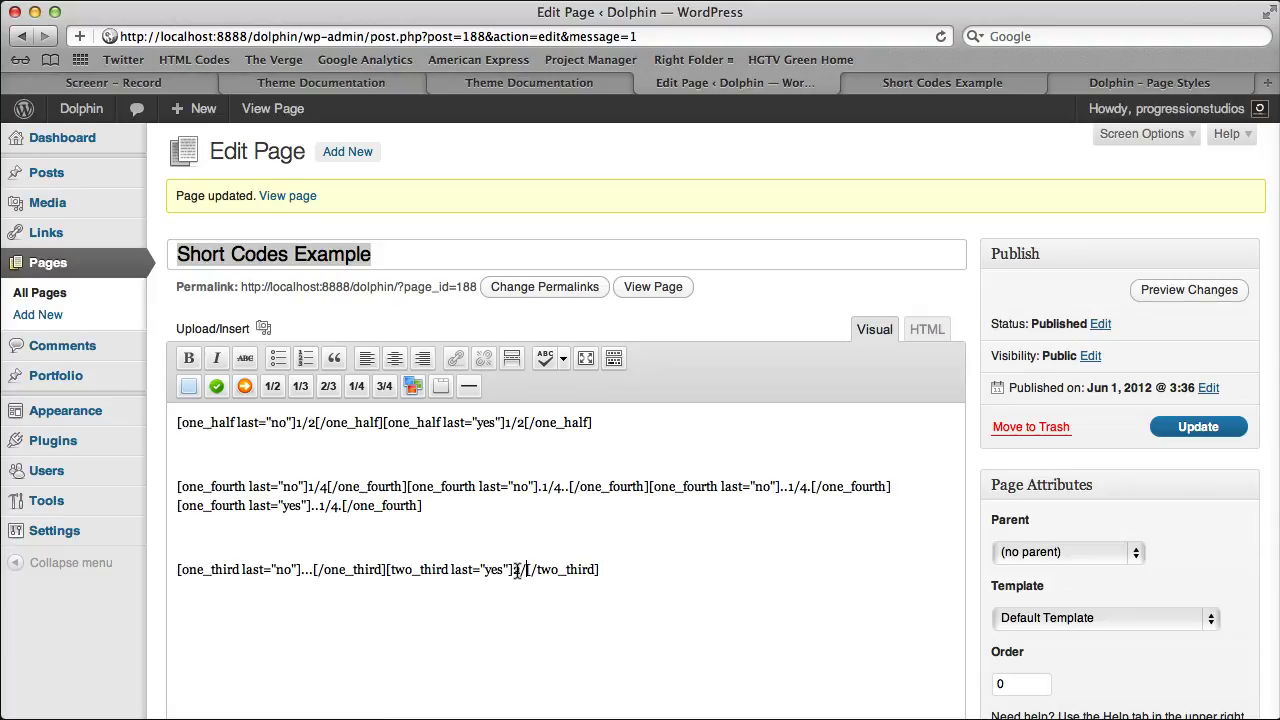
double_click(308, 570)
key("BackSpace")
type("1/3")
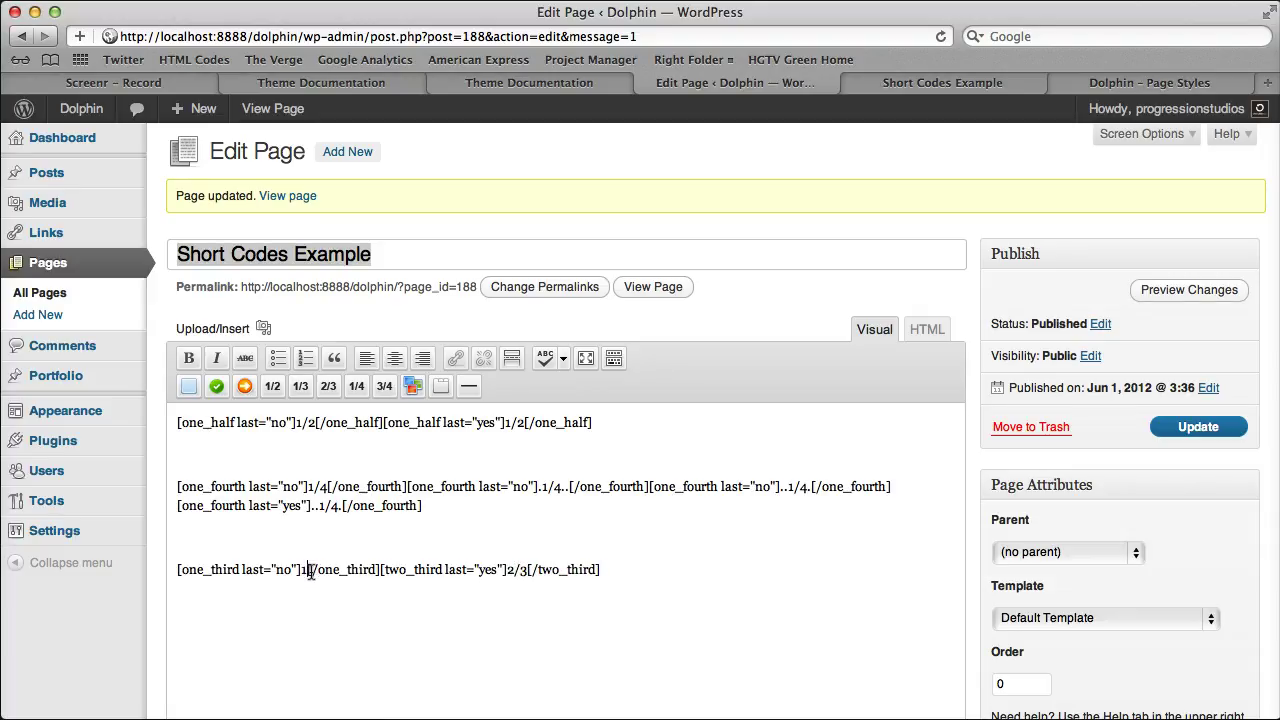
Update the page and reload its live view to check the one-third and two-thirds columns
left_click(1198, 426)
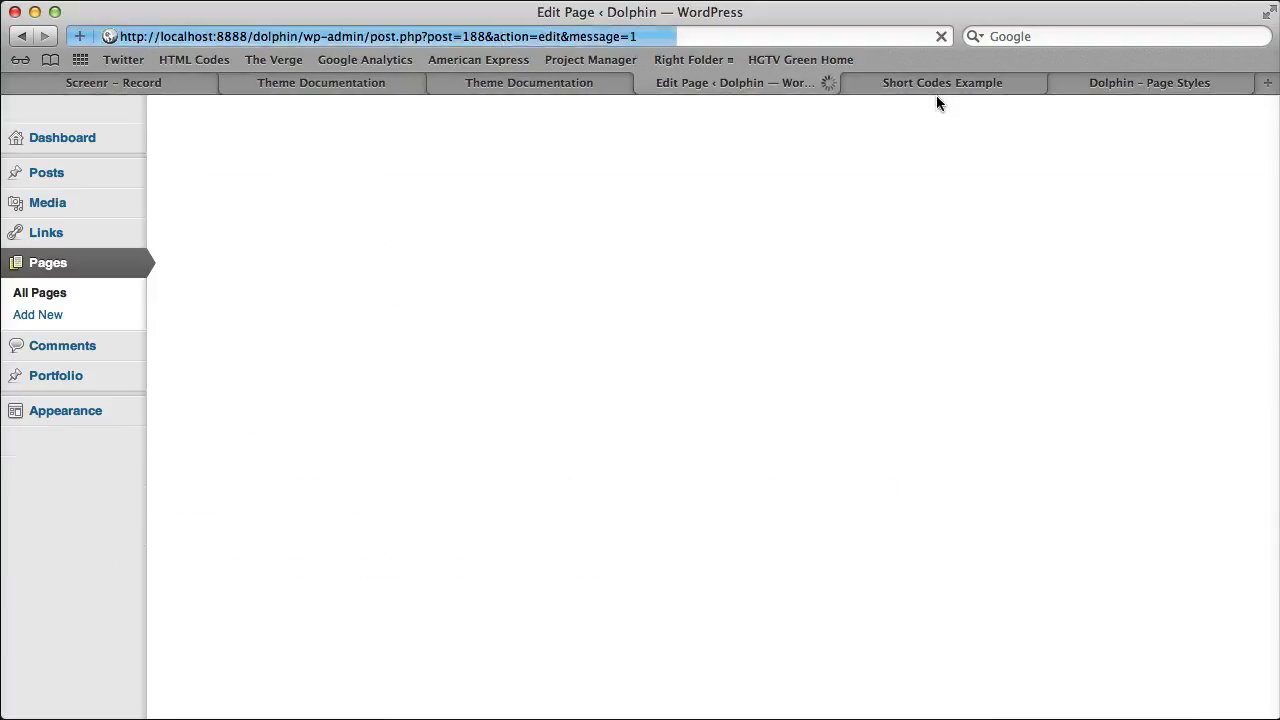
left_click(936, 85)
left_click(938, 40)
left_click(940, 37)
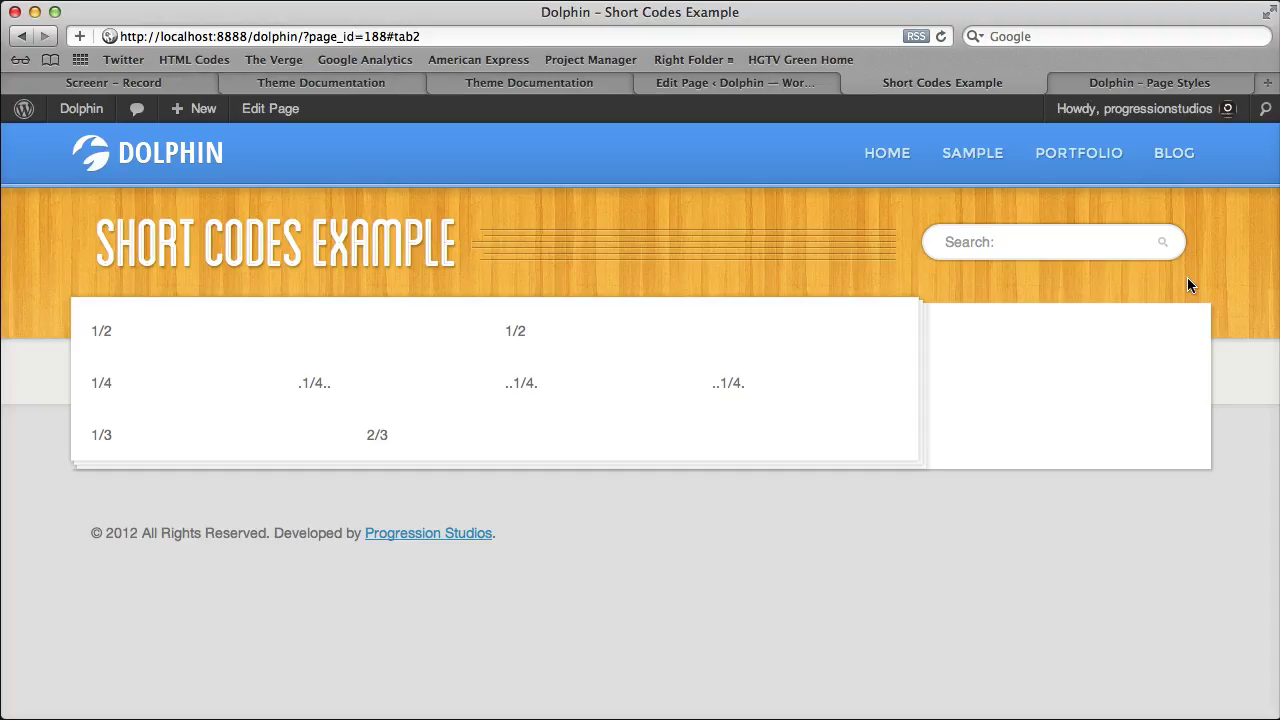
Return to the page editor and review the one-third column's content and the full set of column shortcodes
left_click(735, 82)
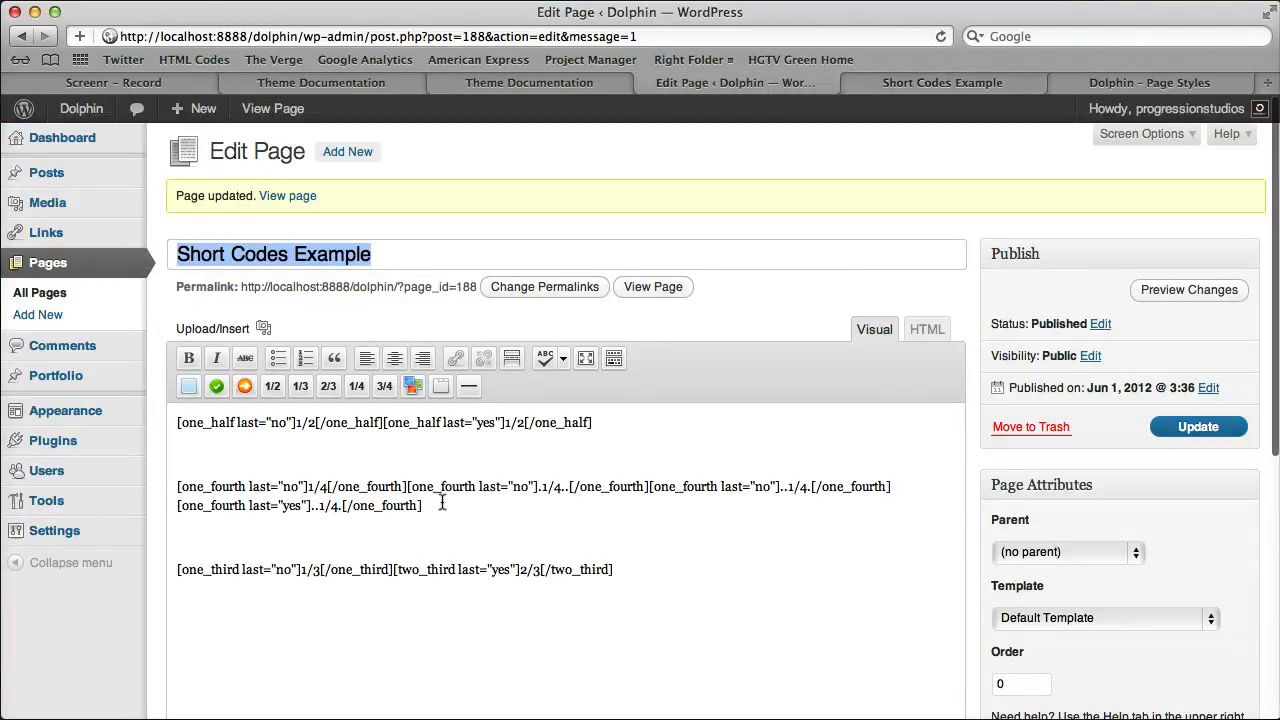
left_click_drag(322, 569, 302, 574)
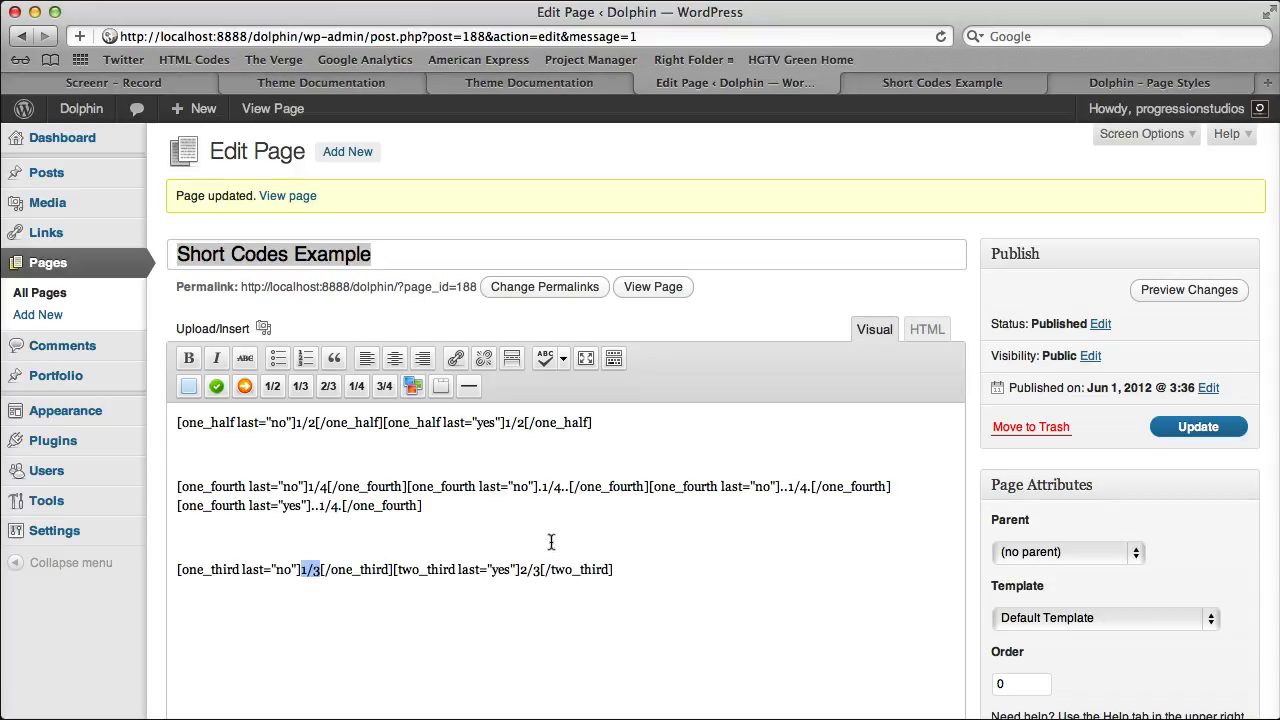
left_click_drag(740, 600, 178, 418)
left_click(650, 487)
left_click(503, 462)
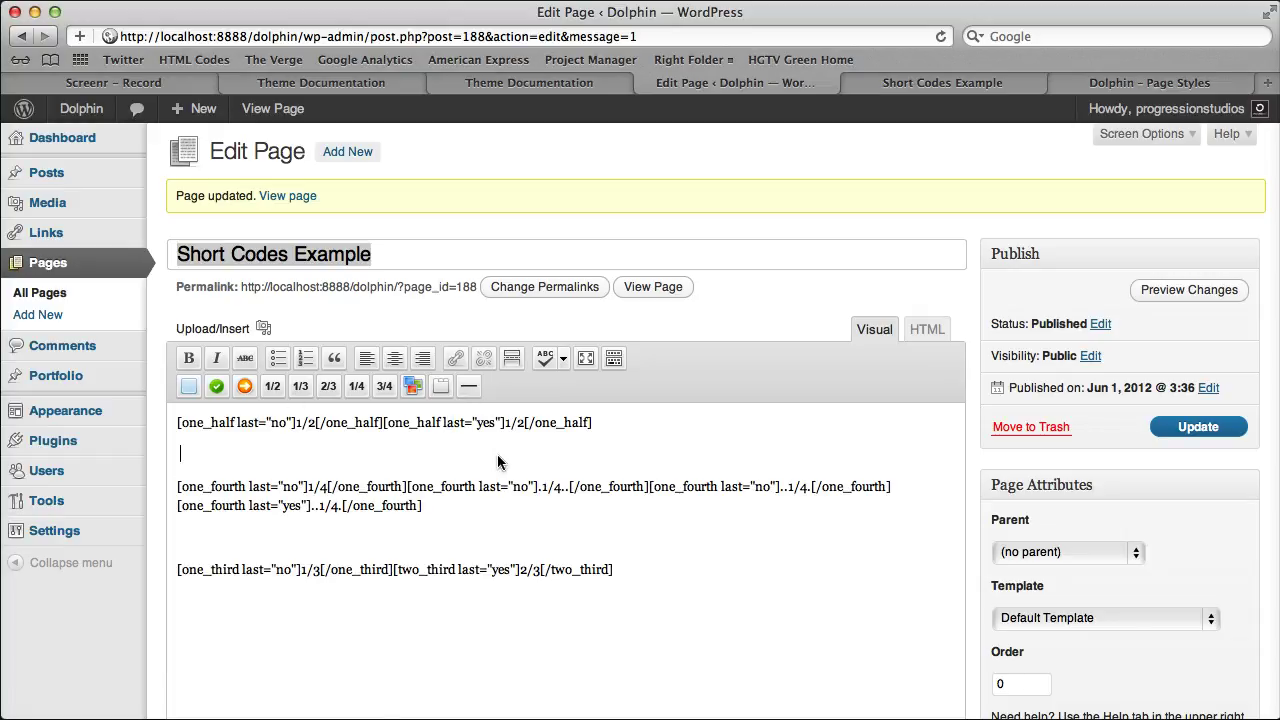